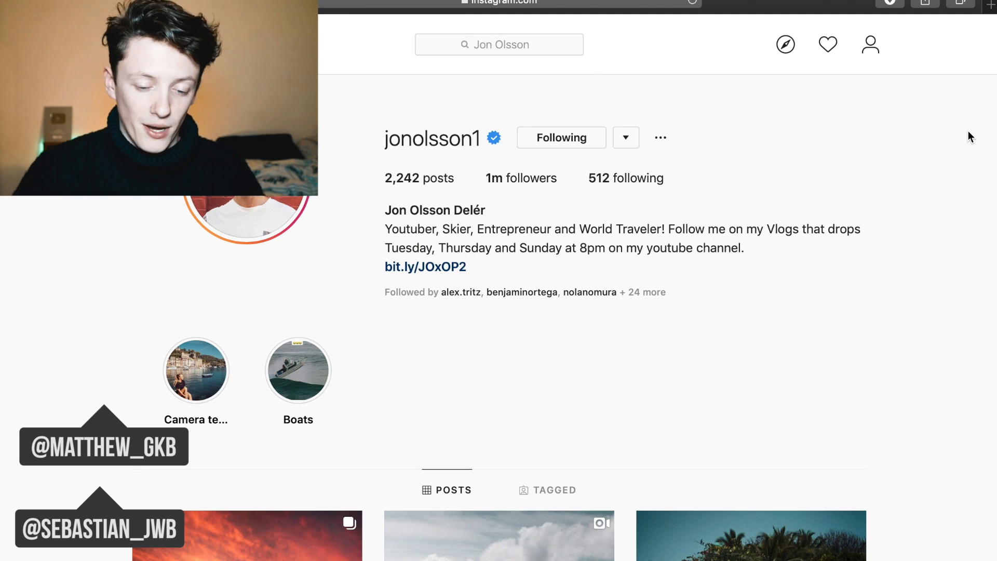
- Browse the recent photos on Jon Olsson's Instagram profile and view the camo jumpsuits post shot beside the jet
{"action": "scroll", "coordinate": [906, 203], "scroll_direction": "down", "scroll_amount": 8}
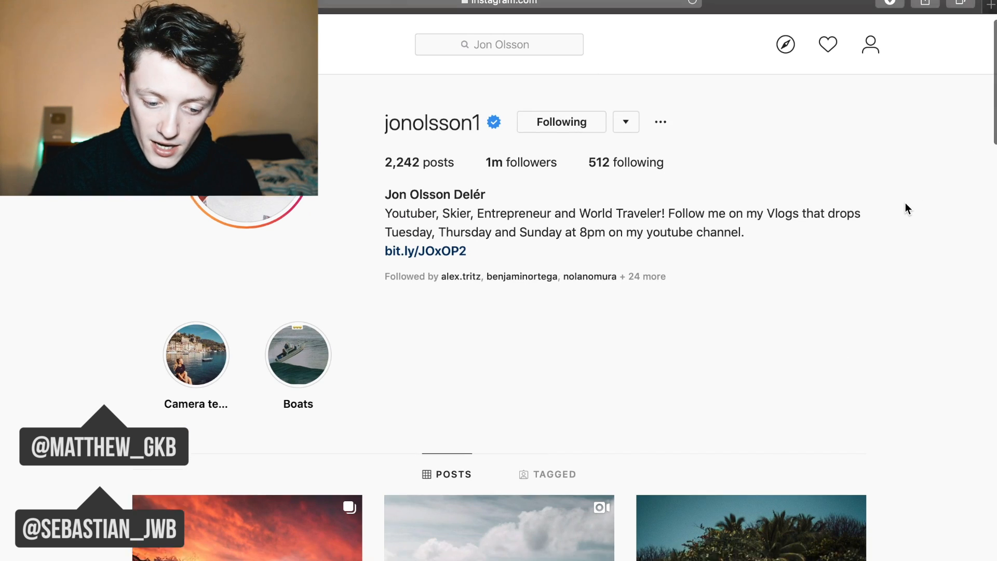
{"action": "scroll", "coordinate": [905, 208], "scroll_direction": "down", "scroll_amount": 4}
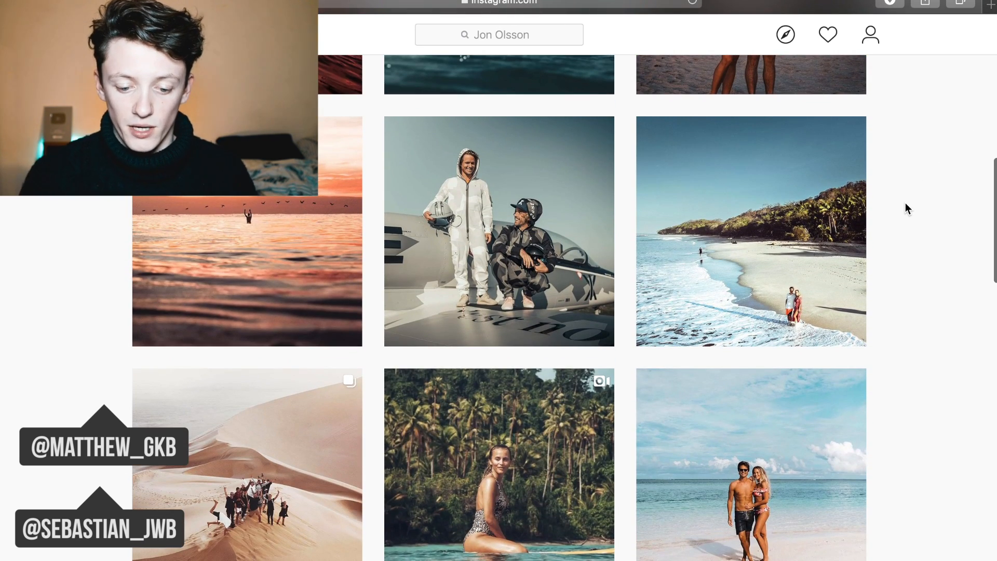
{"action": "scroll", "coordinate": [905, 208], "scroll_direction": "down", "scroll_amount": 1}
{"action": "scroll", "coordinate": [758, 150], "scroll_direction": "down", "scroll_amount": 10}
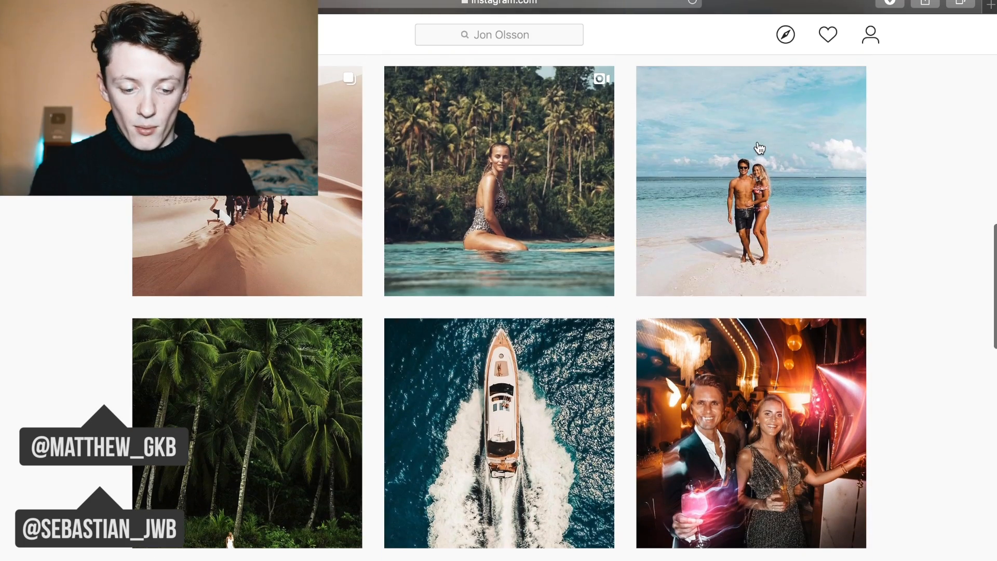
{"action": "scroll", "coordinate": [759, 149], "scroll_direction": "down", "scroll_amount": 4}
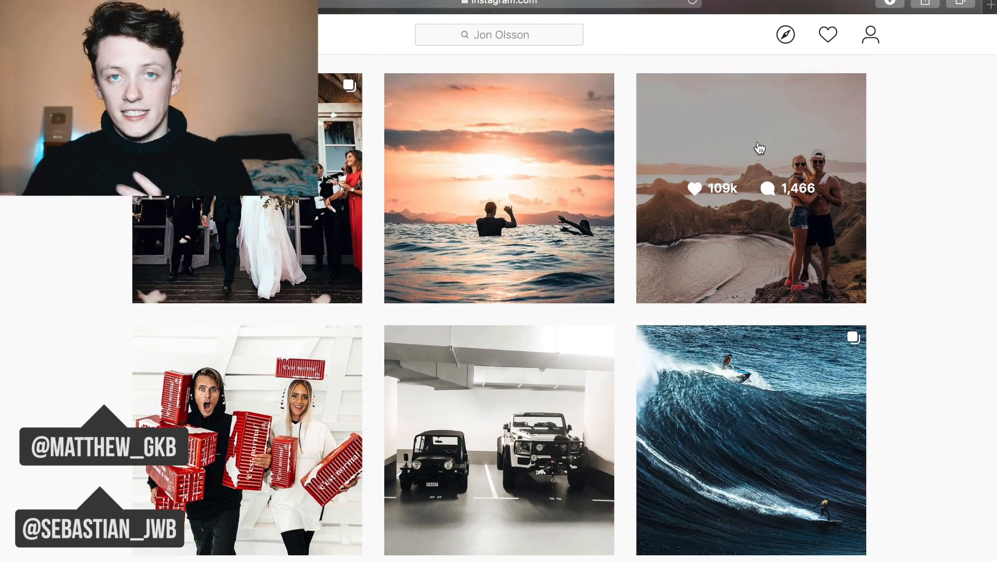
{"action": "scroll", "coordinate": [759, 149], "scroll_direction": "down", "scroll_amount": 1}
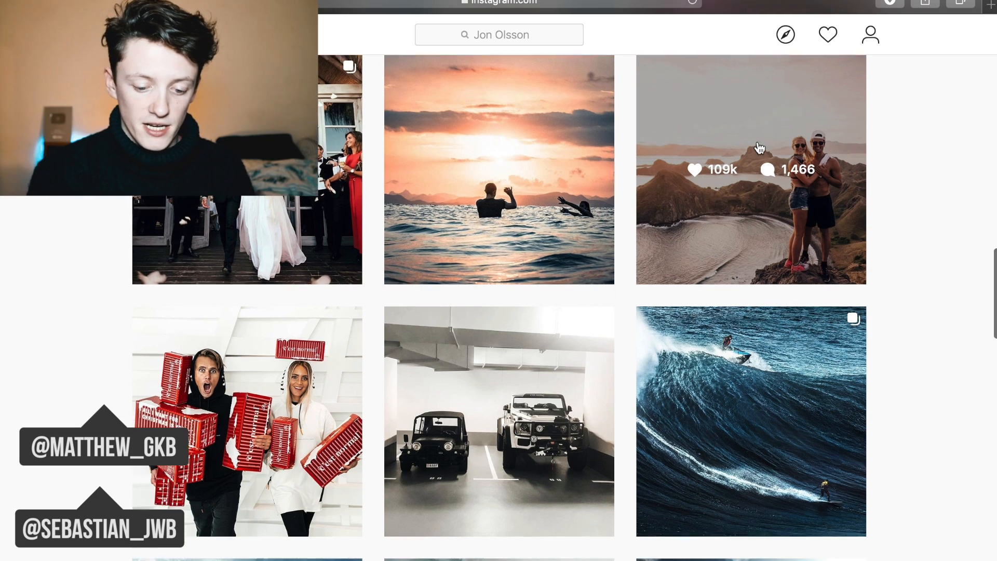
{"action": "scroll", "coordinate": [760, 156], "scroll_direction": "down", "scroll_amount": 3}
{"action": "scroll", "coordinate": [759, 158], "scroll_direction": "down", "scroll_amount": 5}
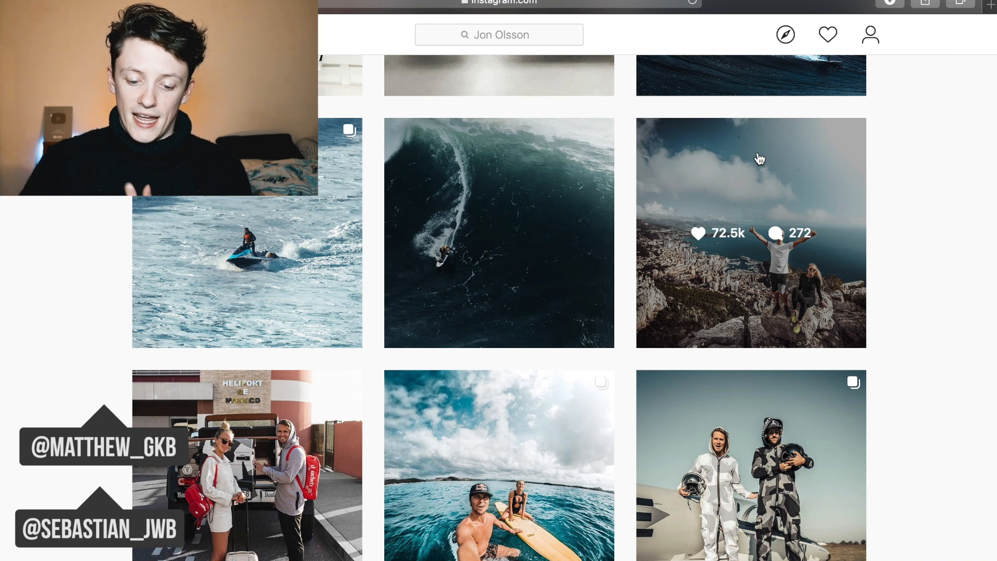
{"action": "scroll", "coordinate": [819, 403], "scroll_direction": "down", "scroll_amount": 4}
{"action": "left_click", "coordinate": [820, 404]}
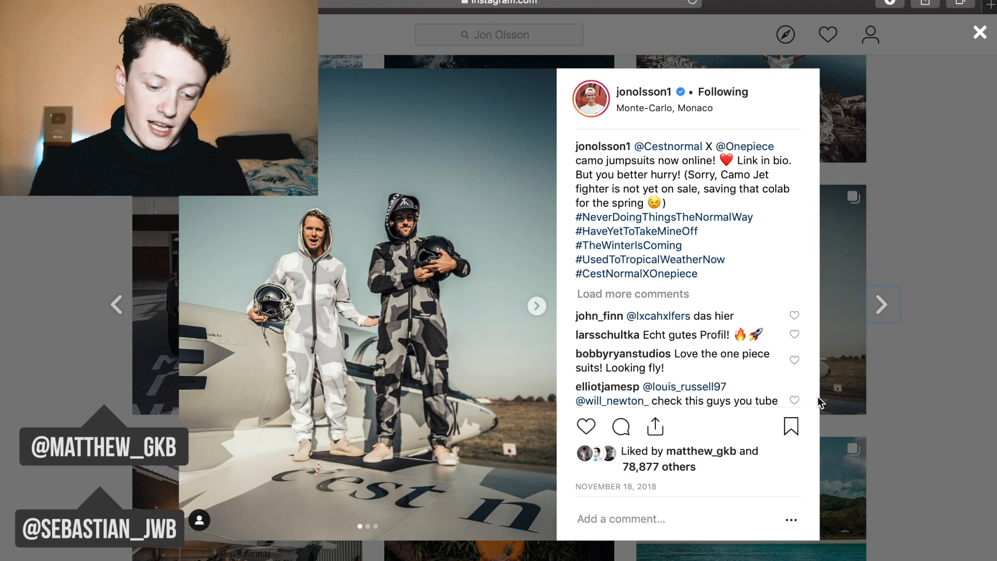
{"action": "left_click", "coordinate": [812, 290]}
- Look through the older boat, surf and wedding photos and view the paid partnership portrait with the Red Bull can
{"action": "scroll", "coordinate": [335, 346], "scroll_direction": "down", "scroll_amount": 1}
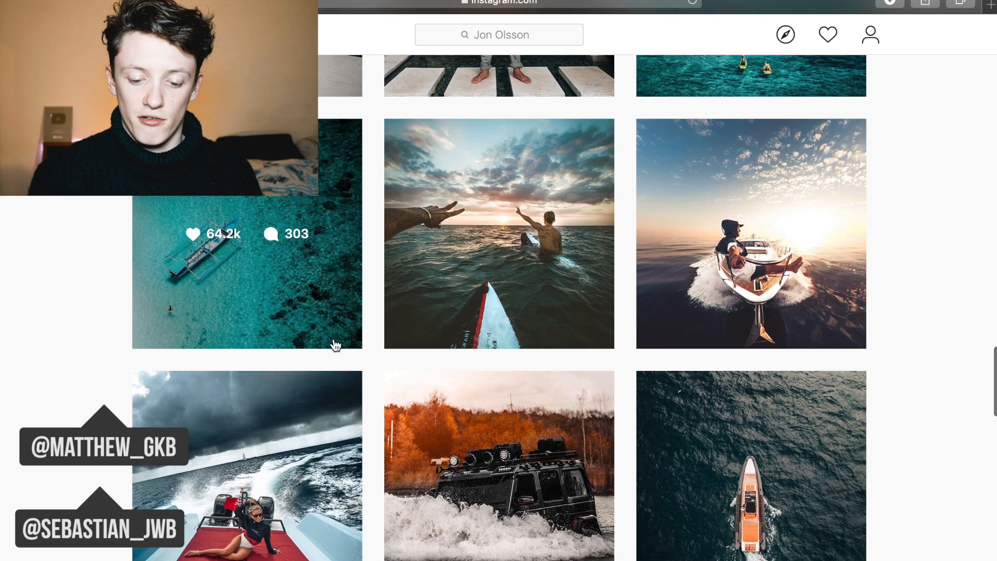
{"action": "scroll", "coordinate": [810, 363], "scroll_direction": "down", "scroll_amount": 3}
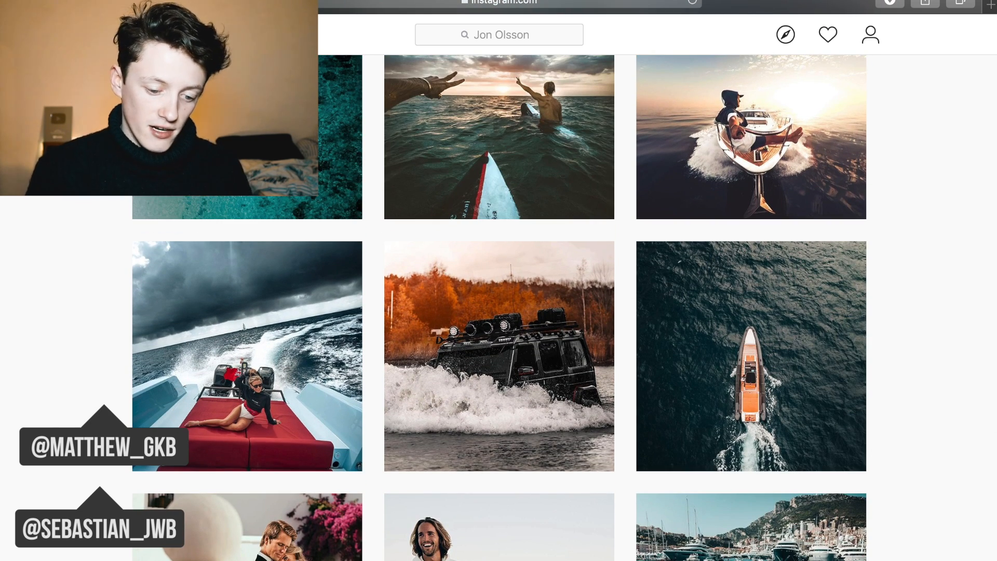
{"action": "scroll", "coordinate": [280, 240], "scroll_direction": "down", "scroll_amount": 6}
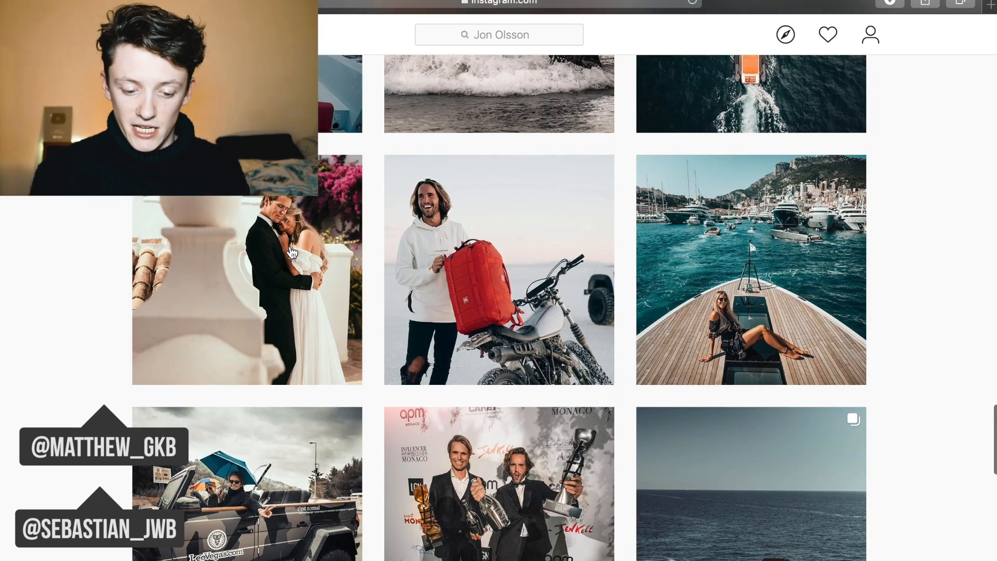
{"action": "scroll", "coordinate": [292, 252], "scroll_direction": "down", "scroll_amount": 12}
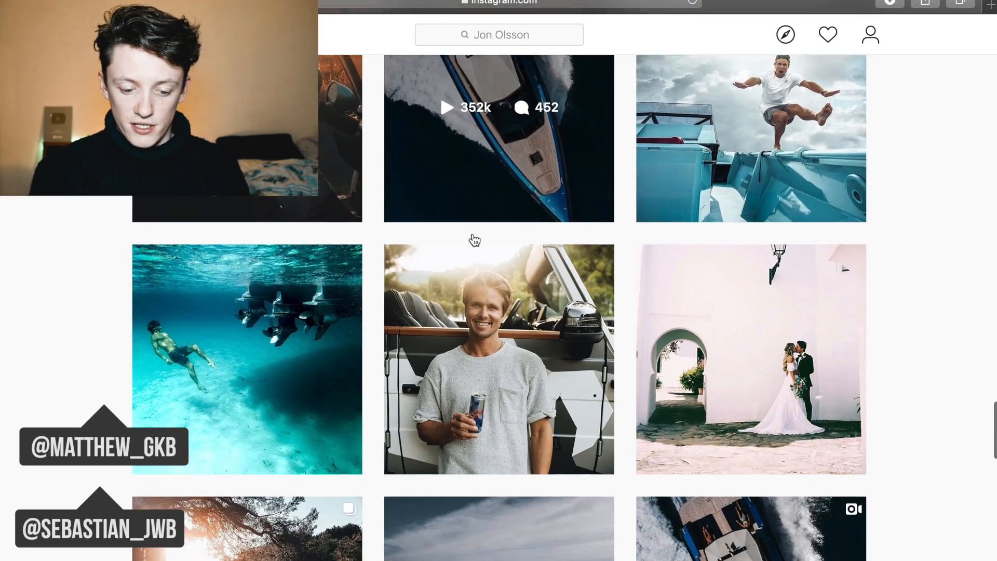
{"action": "scroll", "coordinate": [474, 240], "scroll_direction": "down", "scroll_amount": 2}
{"action": "left_click", "coordinate": [474, 240]}
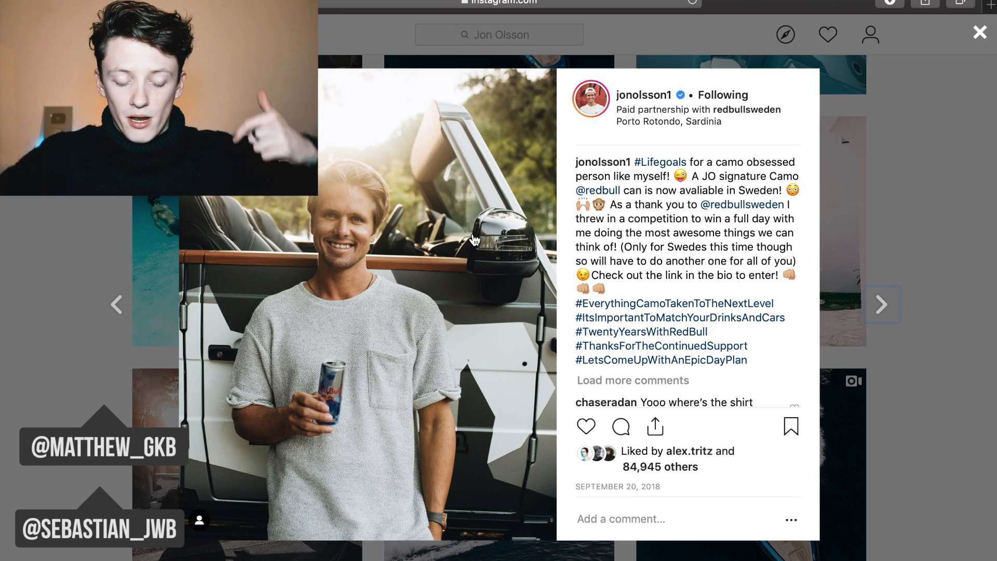
{"action": "left_click", "coordinate": [83, 207]}
- Examine the older travel and ocean photos further down the profile and open one for a closer look
{"action": "scroll", "coordinate": [80, 207], "scroll_direction": "down", "scroll_amount": 5}
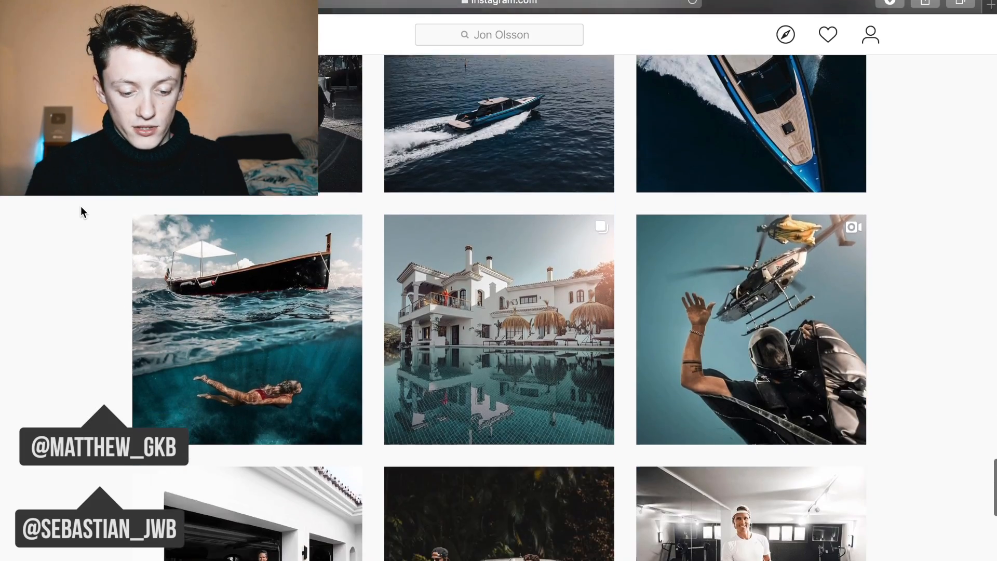
{"action": "scroll", "coordinate": [80, 207], "scroll_direction": "down", "scroll_amount": 10}
{"action": "scroll", "coordinate": [80, 206], "scroll_direction": "up", "scroll_amount": 6}
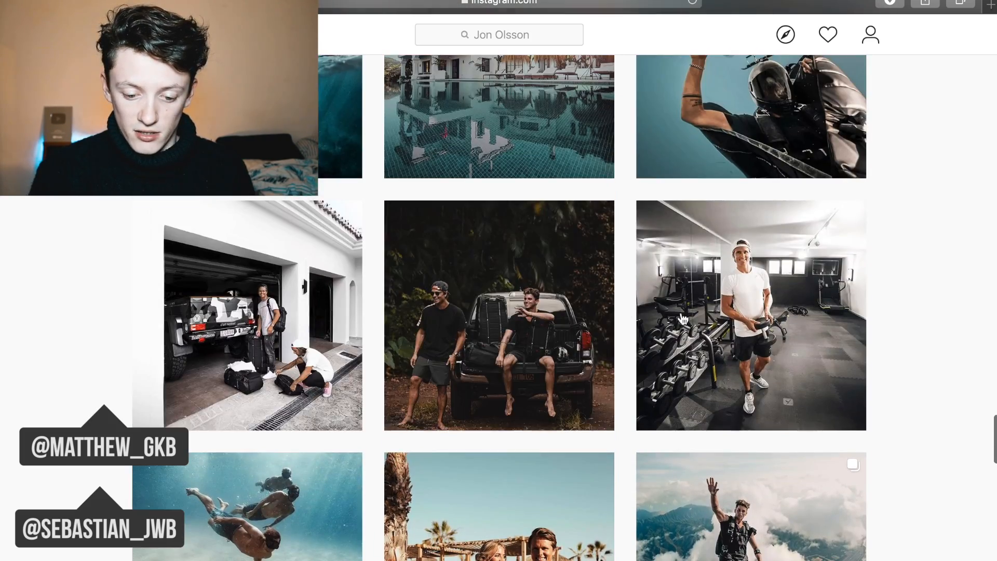
{"action": "scroll", "coordinate": [684, 319], "scroll_direction": "down", "scroll_amount": 10}
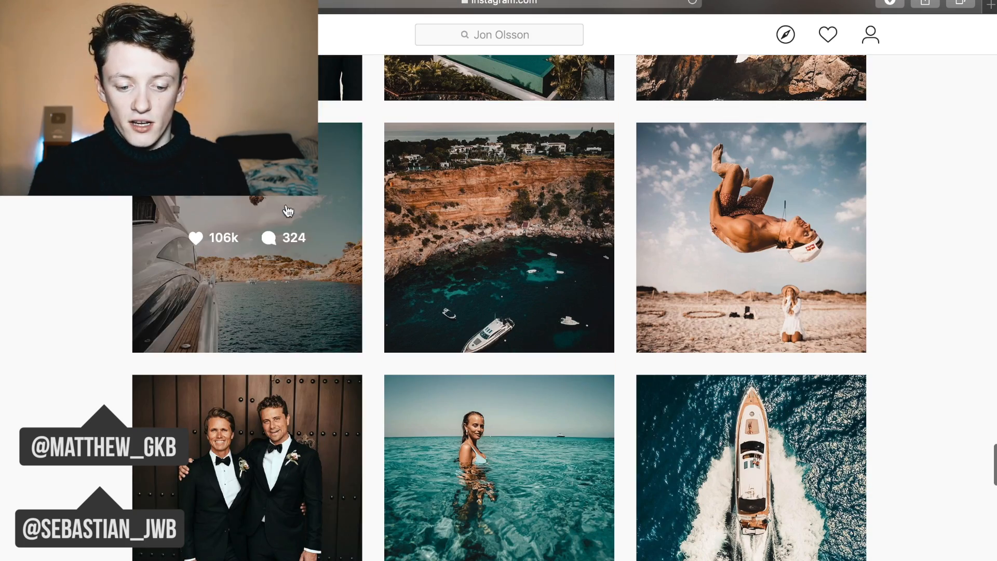
{"action": "scroll", "coordinate": [478, 233], "scroll_direction": "down", "scroll_amount": 5}
{"action": "left_click", "coordinate": [206, 301]}
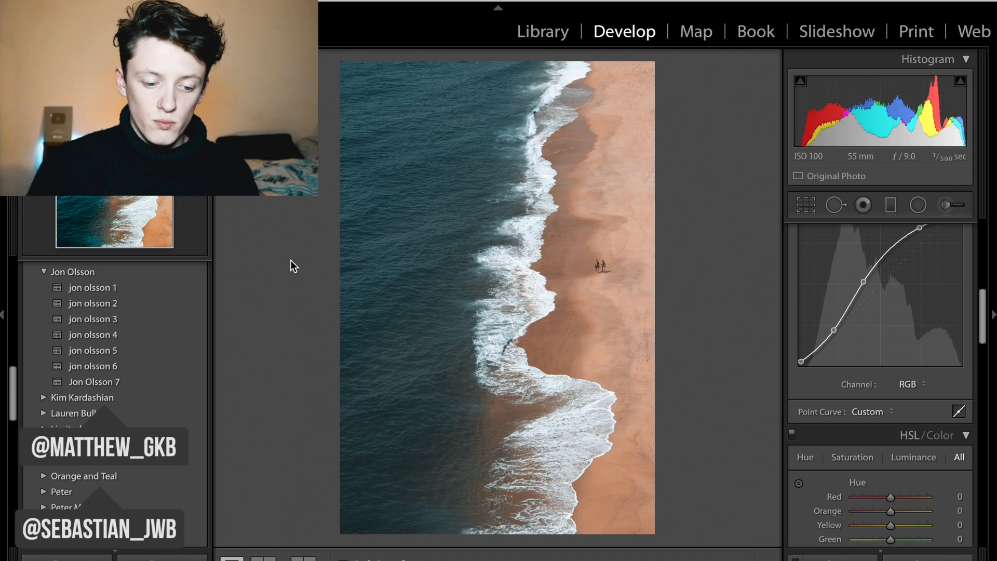
- In Lightroom, compare before and after views of the aerial beach photo and the kneeling woman photo, checking the Dubai pool post on Instagram as reference
{"action": "key", "text": "backslash"}
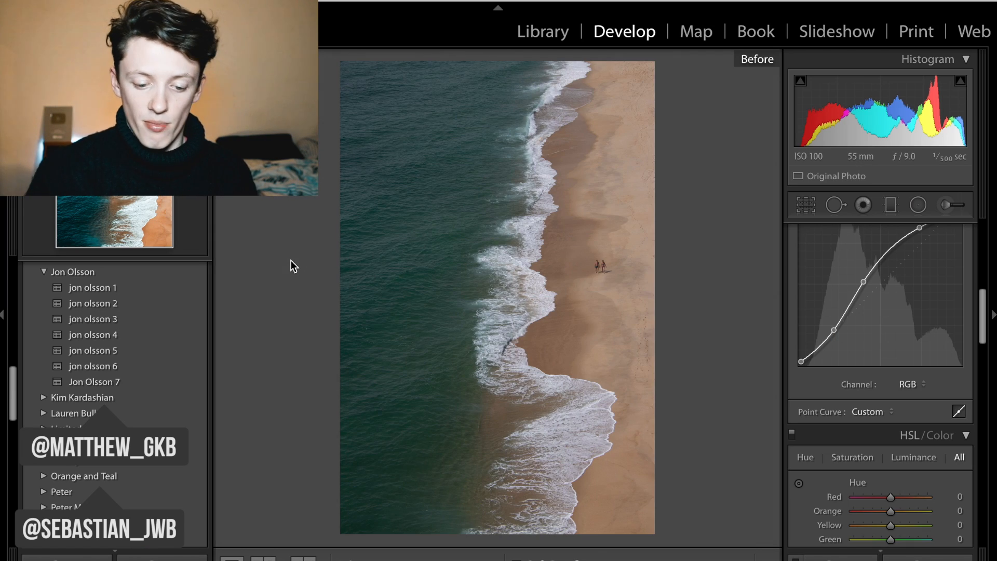
{"action": "key", "text": "backslash"}
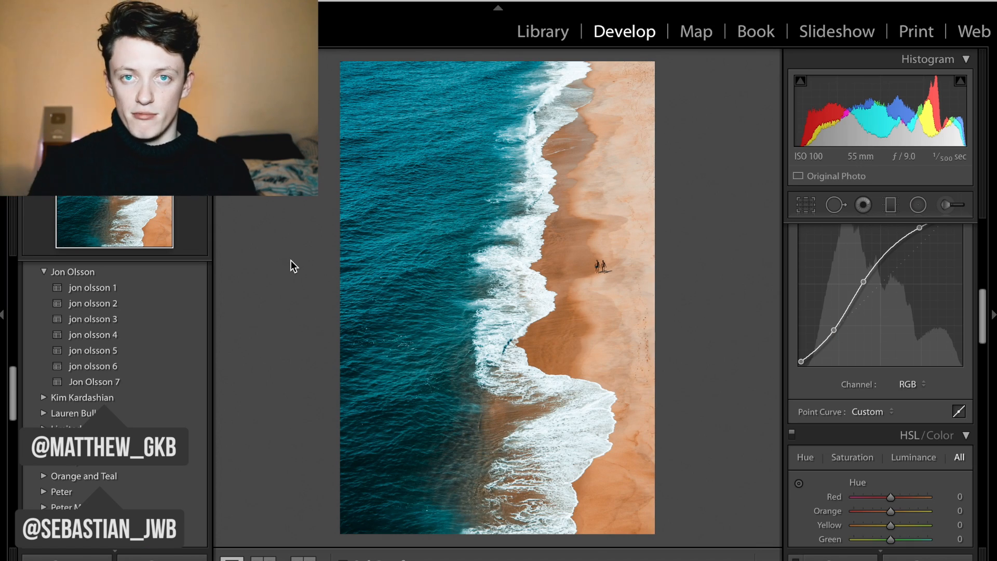
{"action": "key", "text": "Right"}
{"action": "key", "text": "backslash"}
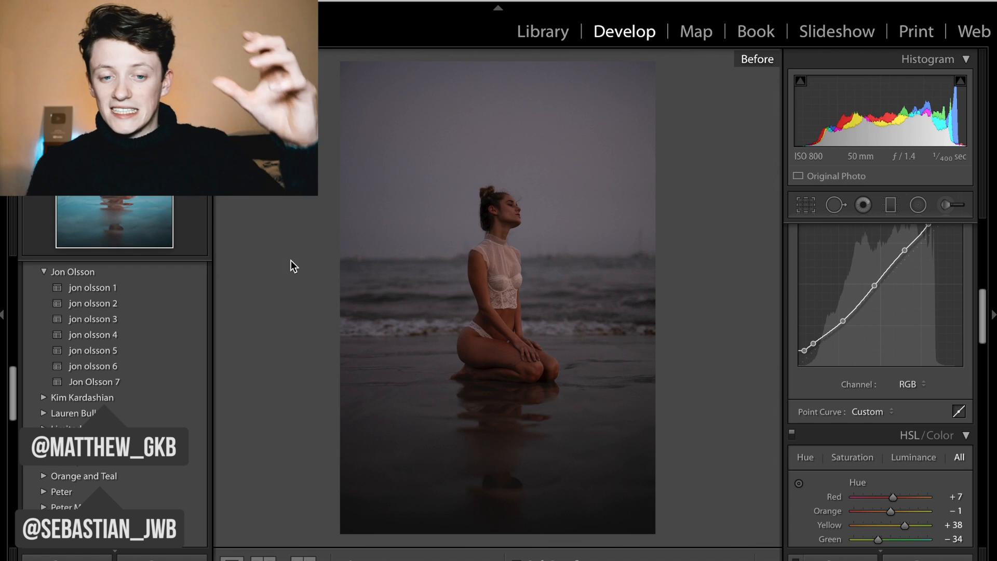
{"action": "key", "text": "backslash"}
{"action": "key", "text": "super+Tab"}
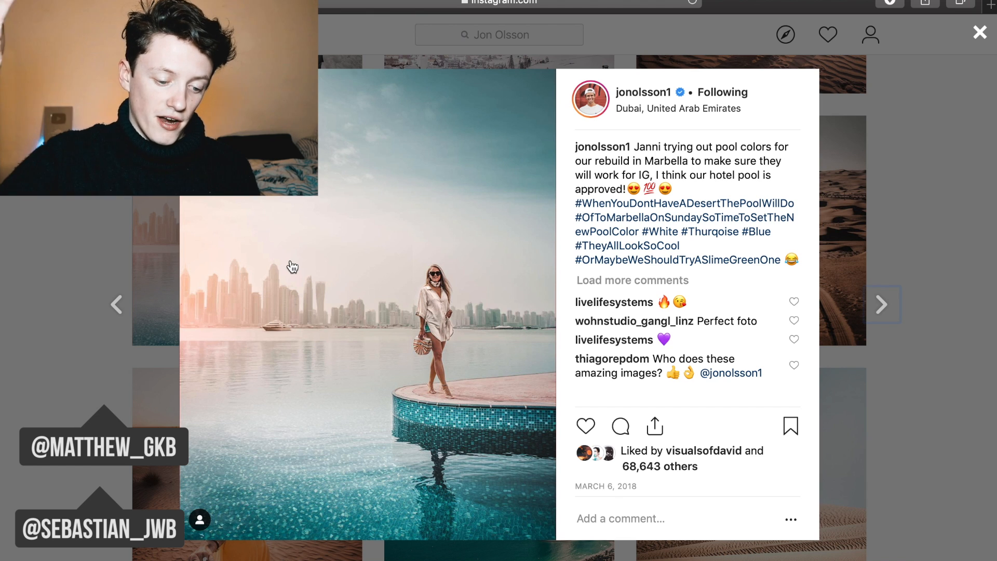
{"action": "key", "text": "super+Tab"}
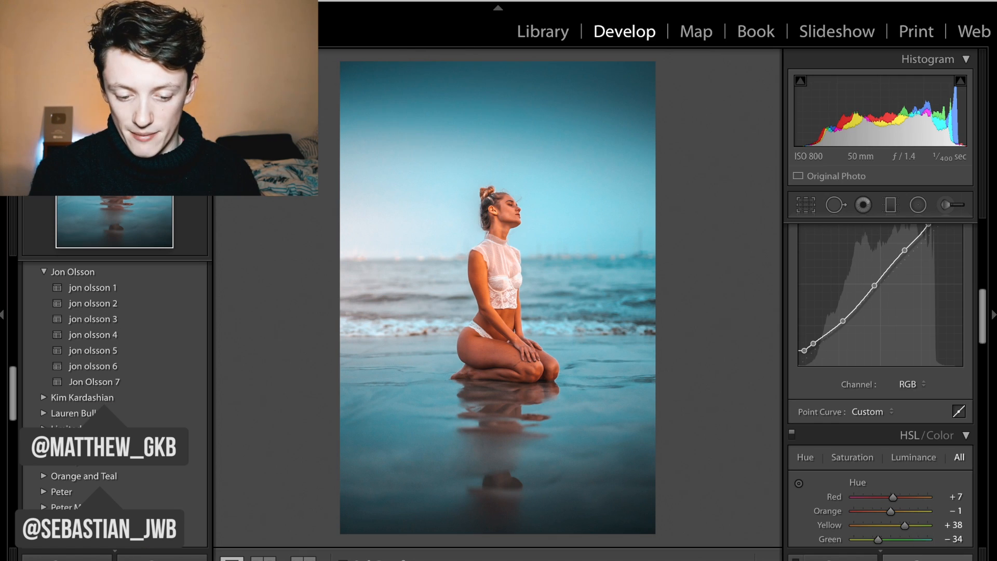
- Reset the develop settings of the kneeling woman photo and set its Exposure to +1.75
{"action": "key", "text": "backslash"}
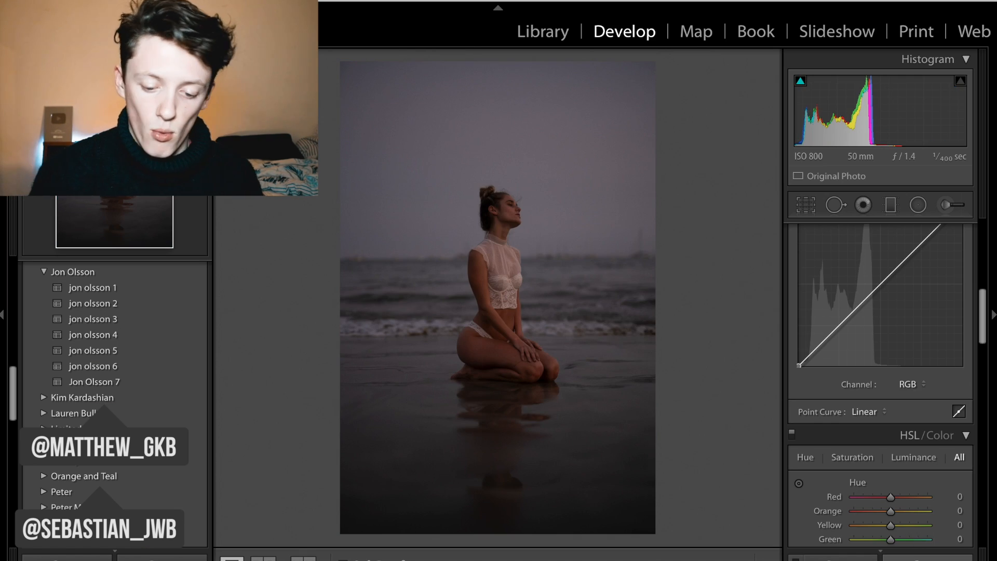
{"action": "scroll", "coordinate": [869, 441], "scroll_direction": "up", "scroll_amount": 10}
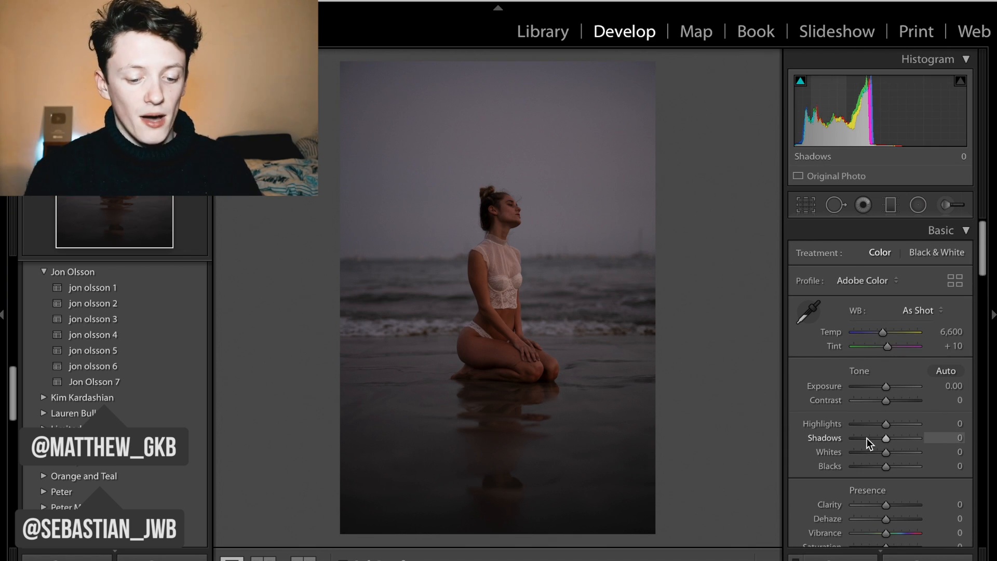
{"action": "left_click", "coordinate": [958, 332]}
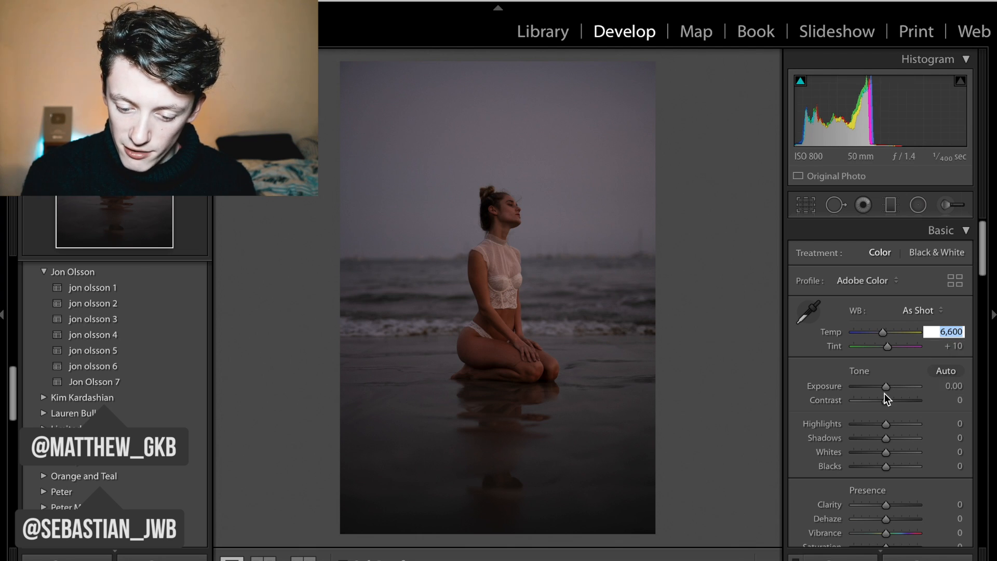
{"action": "left_click", "coordinate": [955, 387]}
{"action": "type", "text": "1.75"}
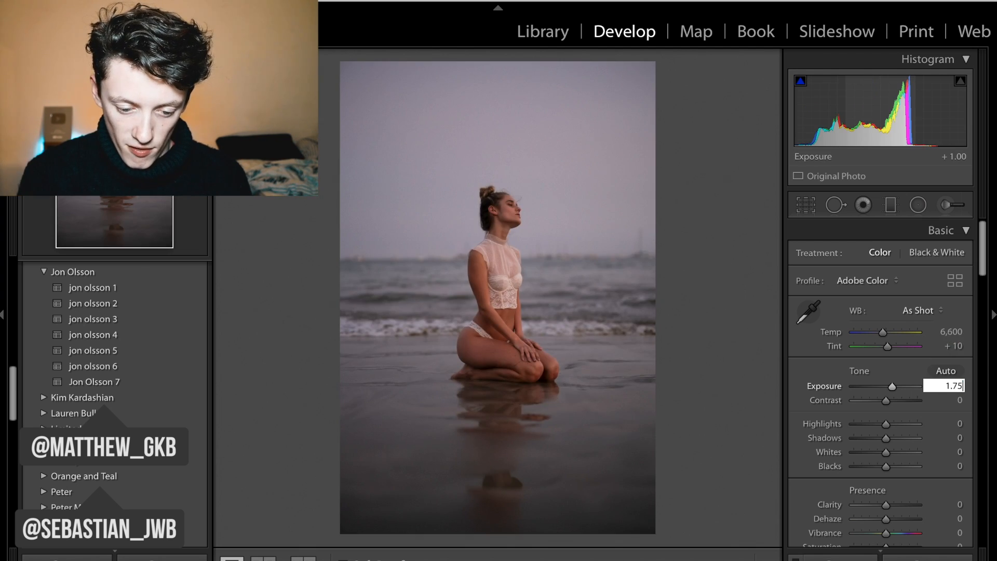
{"action": "key", "text": "Return"}
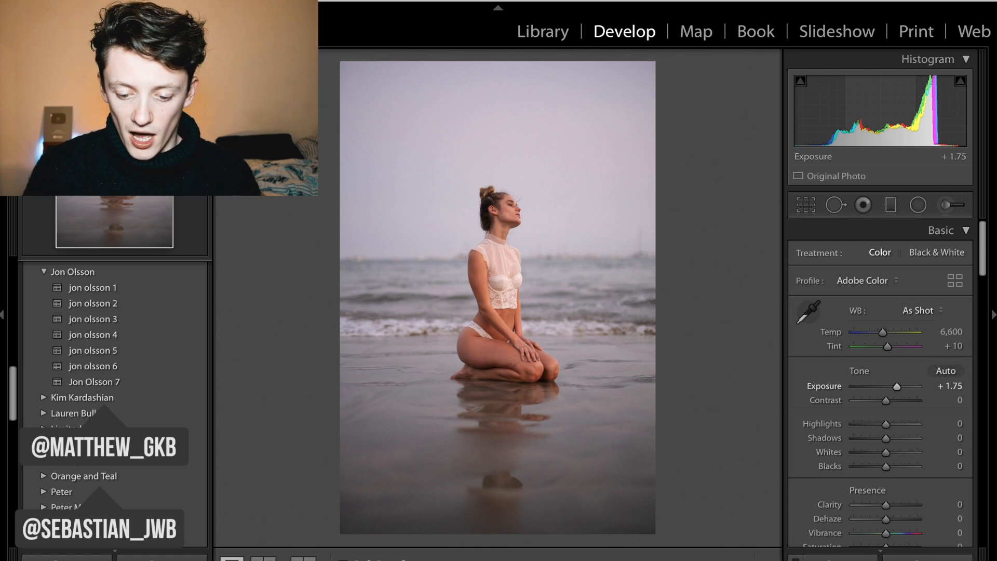
- Compare the brightened photo with its original, and set Shadows to +100 and Highlights to -100
{"action": "key", "text": "backslash"}
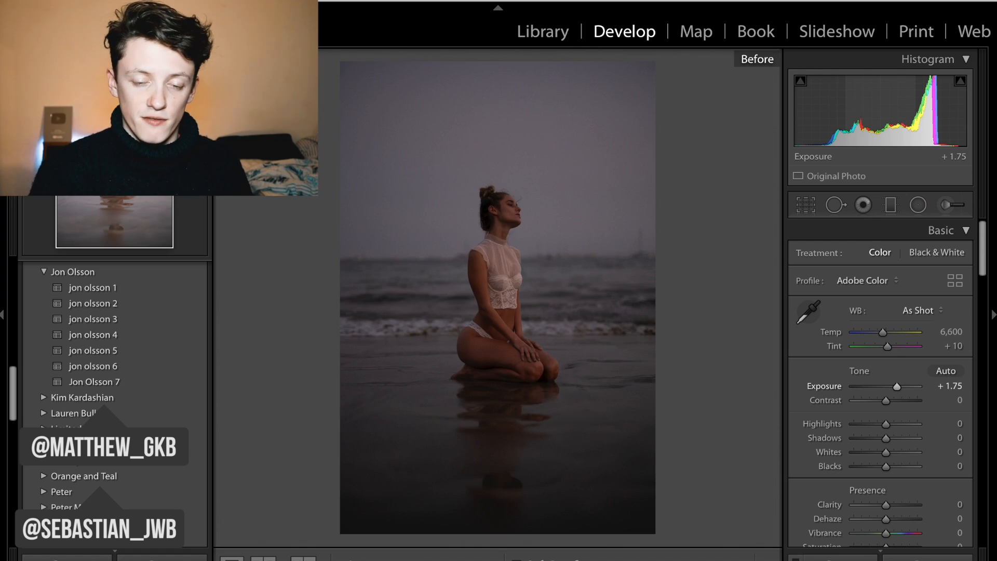
{"action": "key", "text": "backslash"}
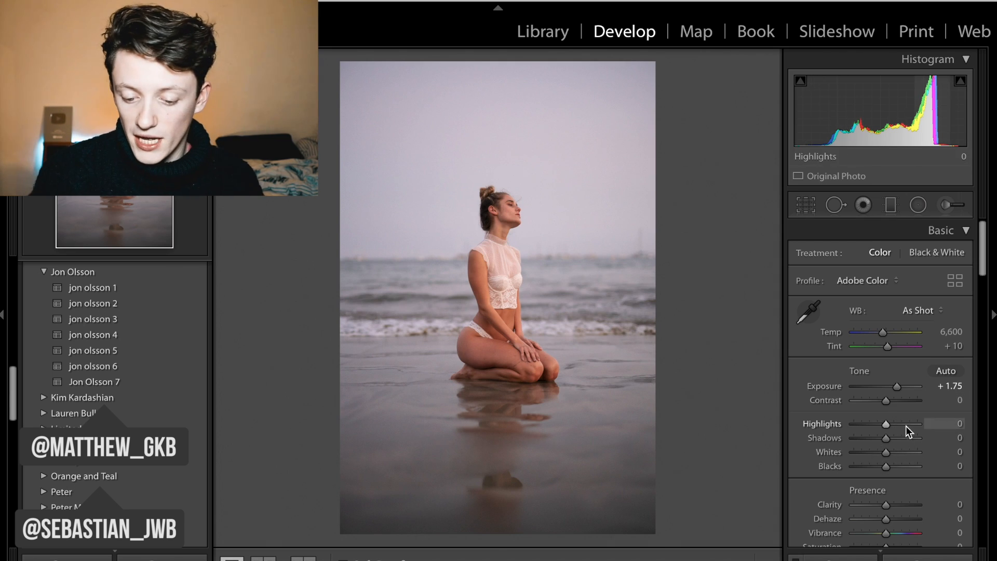
{"action": "left_click_drag", "start_coordinate": [886, 439], "coordinate": [995, 434]}
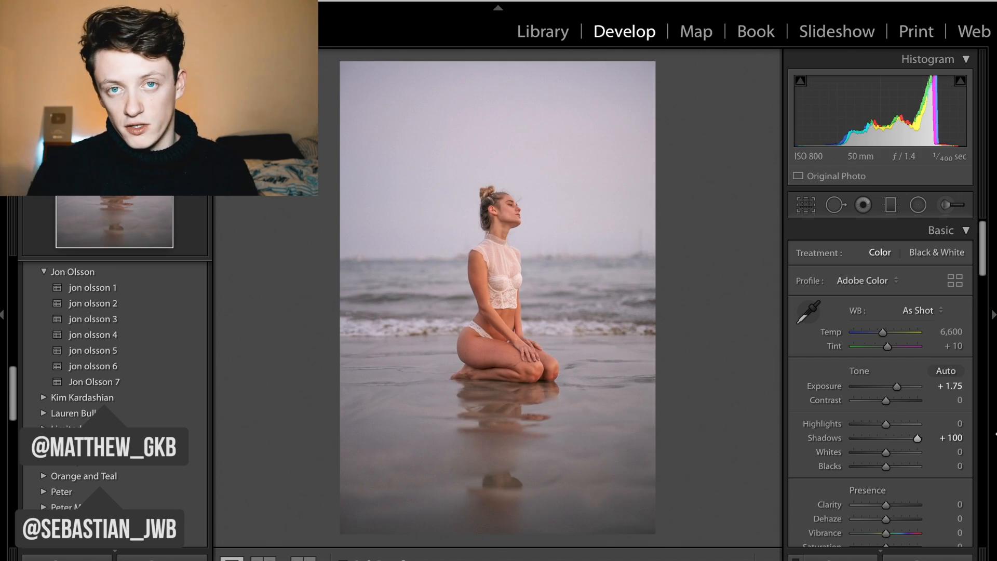
{"action": "left_click_drag", "start_coordinate": [886, 424], "coordinate": [853, 425]}
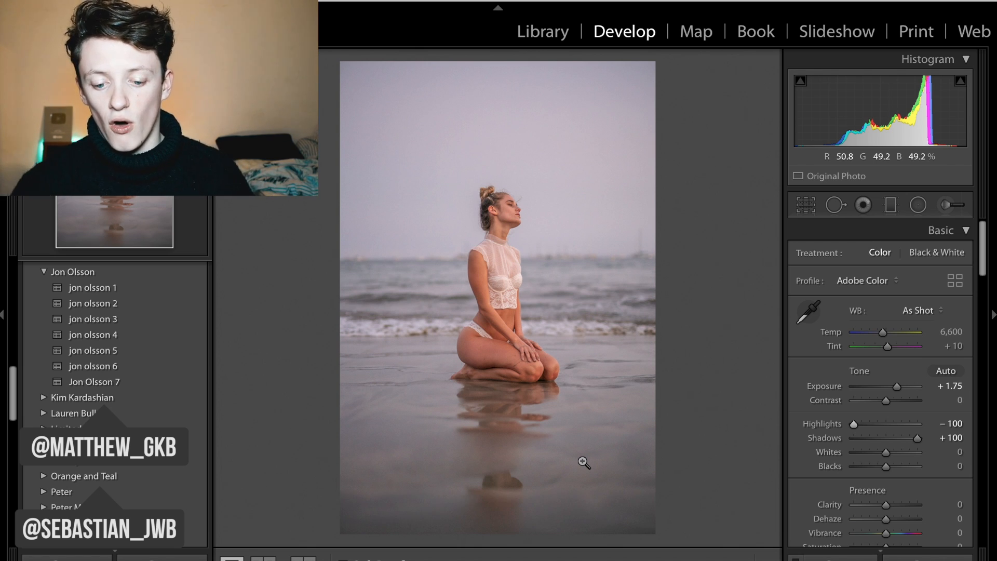
- Set the kneeling woman photo's white balance to a Temp of 4,900 and a Tint of -15
{"action": "left_click", "coordinate": [945, 332]}
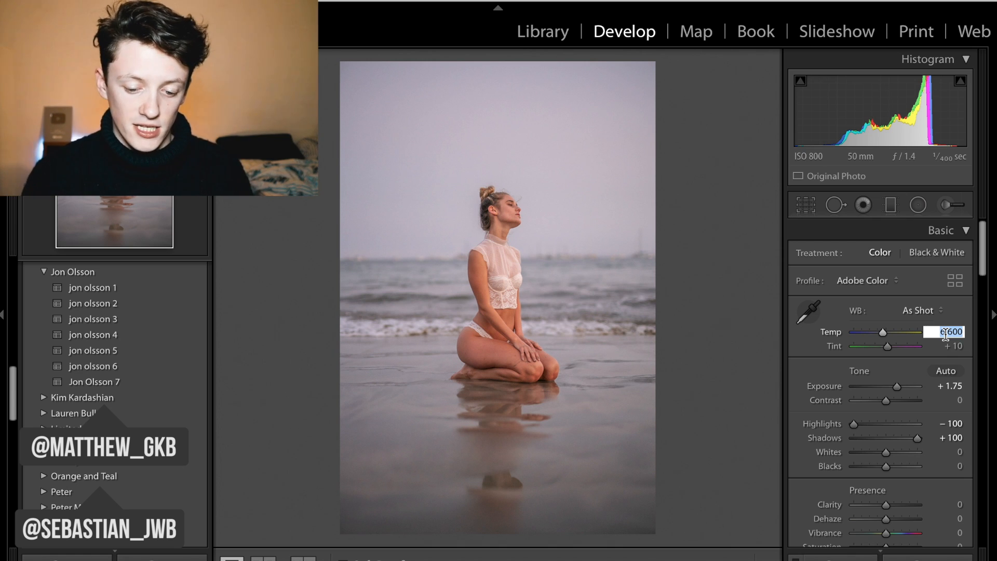
{"action": "type", "text": "4900"}
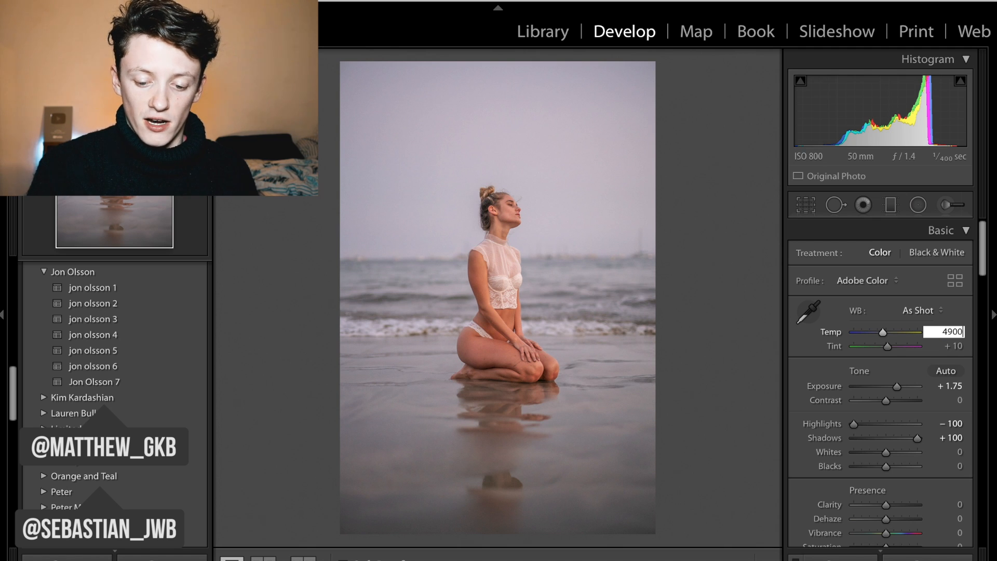
{"action": "key", "text": "Return"}
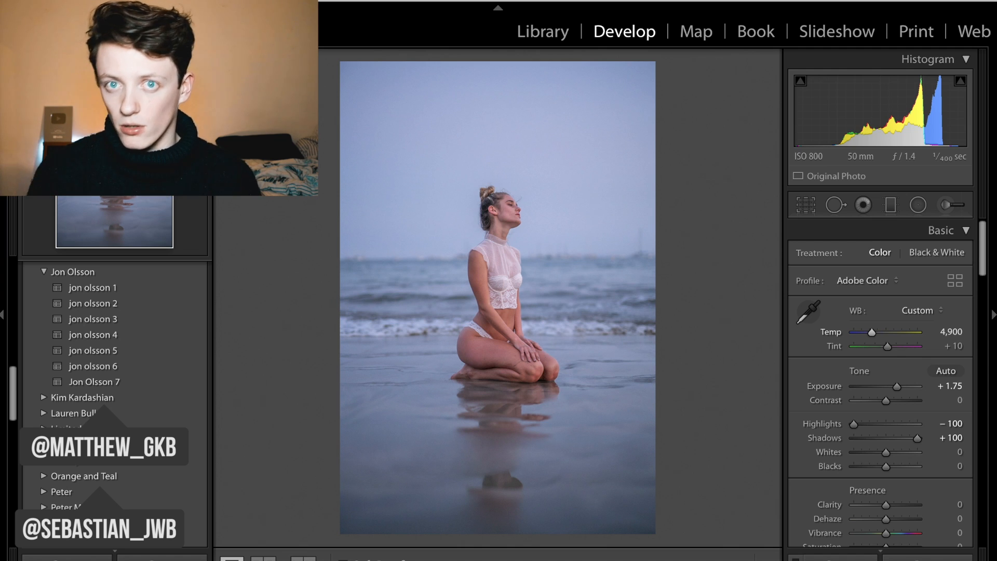
{"action": "left_click", "coordinate": [942, 347]}
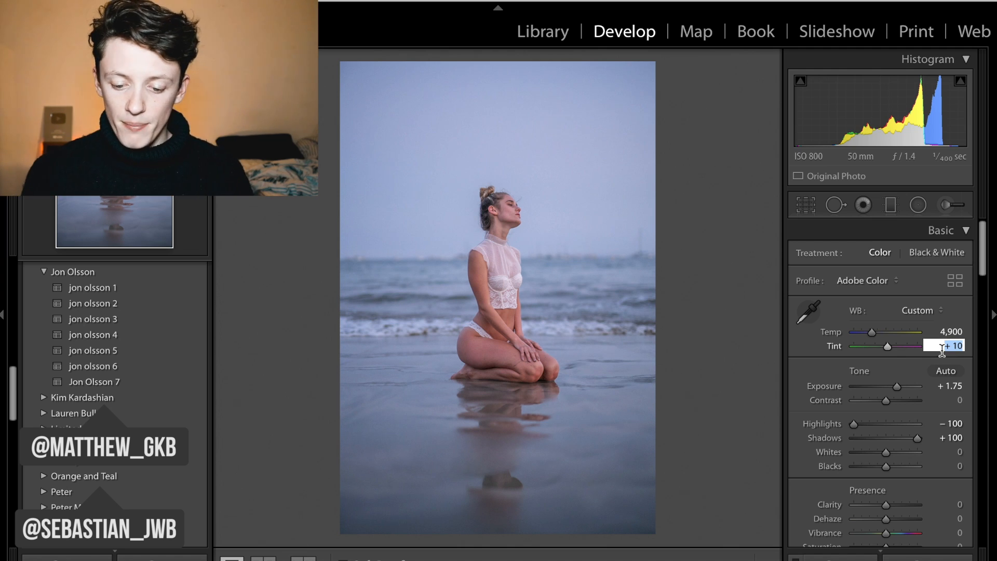
{"action": "type", "text": "-15"}
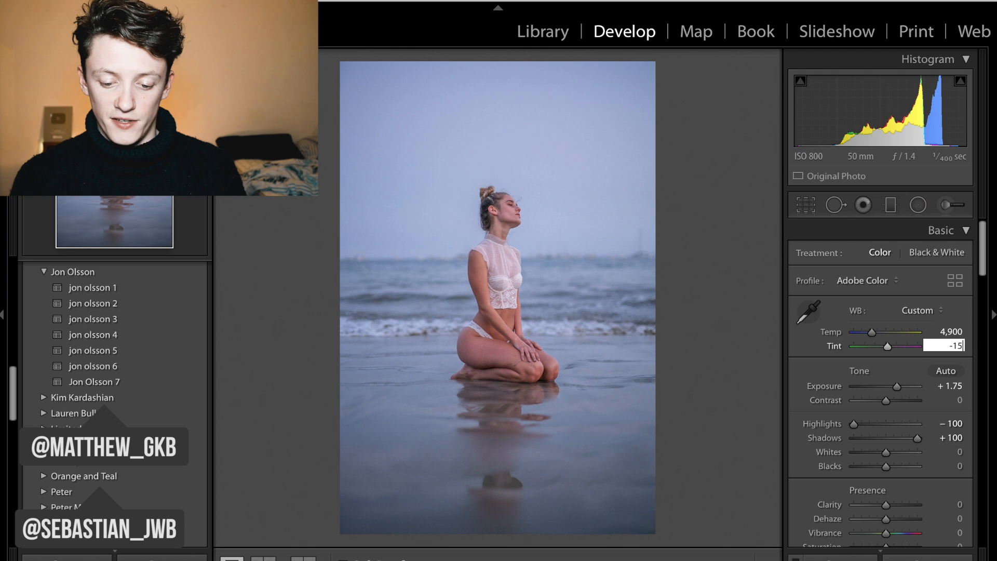
{"action": "key", "text": "Return"}
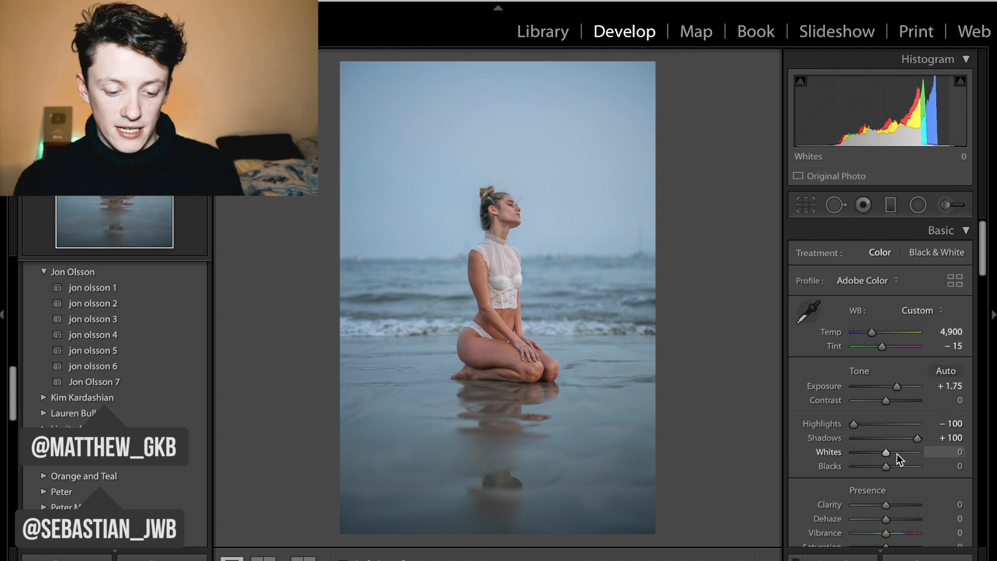
- Switch to Instagram, close the Dubai pool post, examine more photos in the profile grid for color reference, and return to Lightroom
{"action": "key", "text": "super+Tab"}
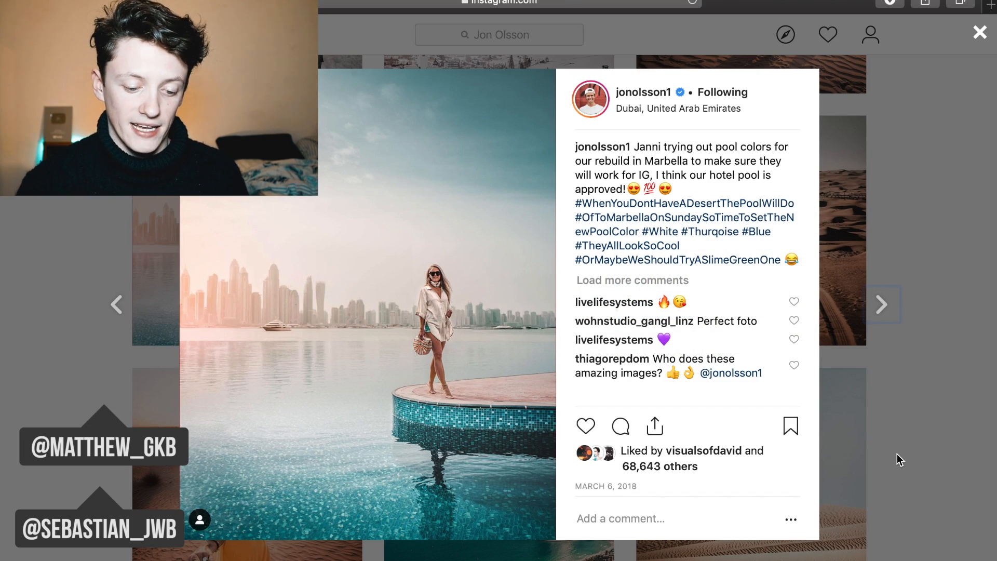
{"action": "left_click", "coordinate": [898, 456]}
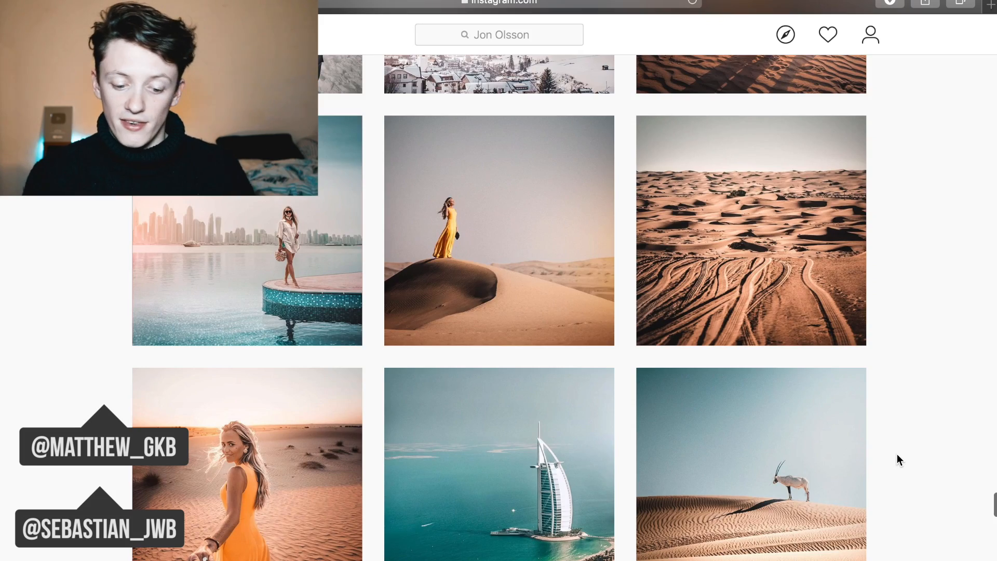
{"action": "scroll", "coordinate": [898, 458], "scroll_direction": "down", "scroll_amount": 3}
{"action": "scroll", "coordinate": [365, 389], "scroll_direction": "down", "scroll_amount": 3}
{"action": "left_click", "coordinate": [301, 426]}
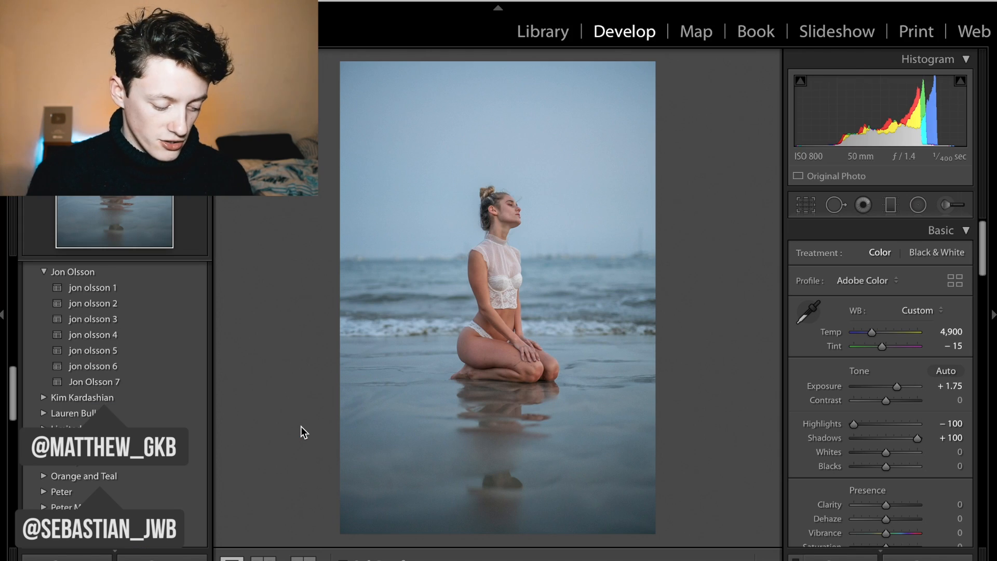
- Set Whites to +30 and Blacks to -30 in the tone settings
{"action": "left_click", "coordinate": [956, 453]}
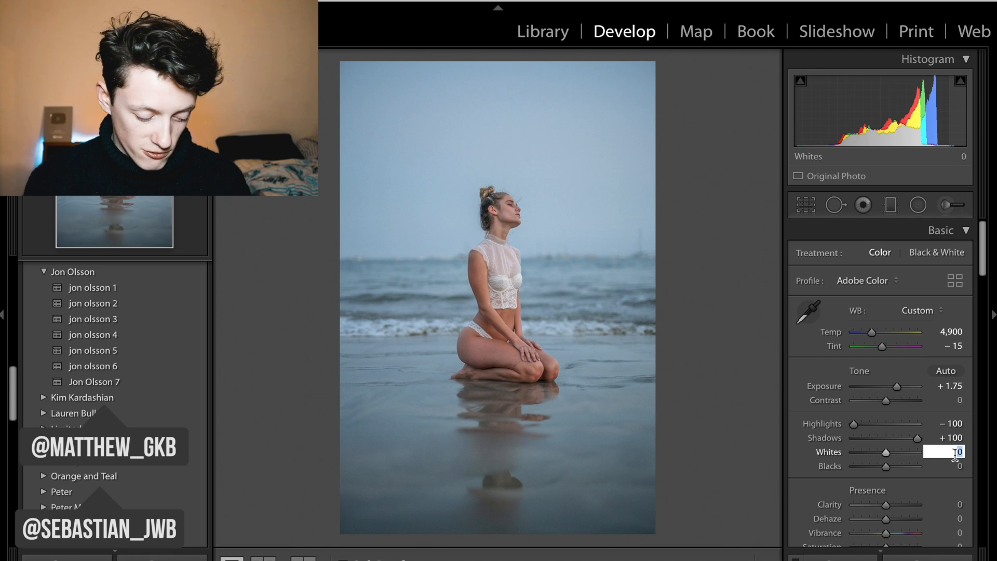
{"action": "type", "text": "30"}
{"action": "key", "text": "Return"}
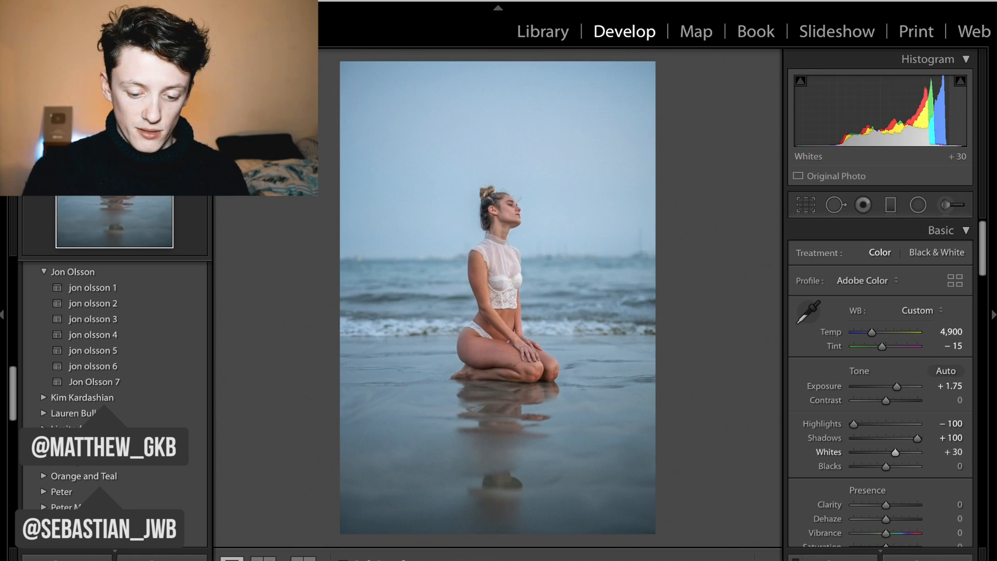
{"action": "left_click", "coordinate": [956, 467]}
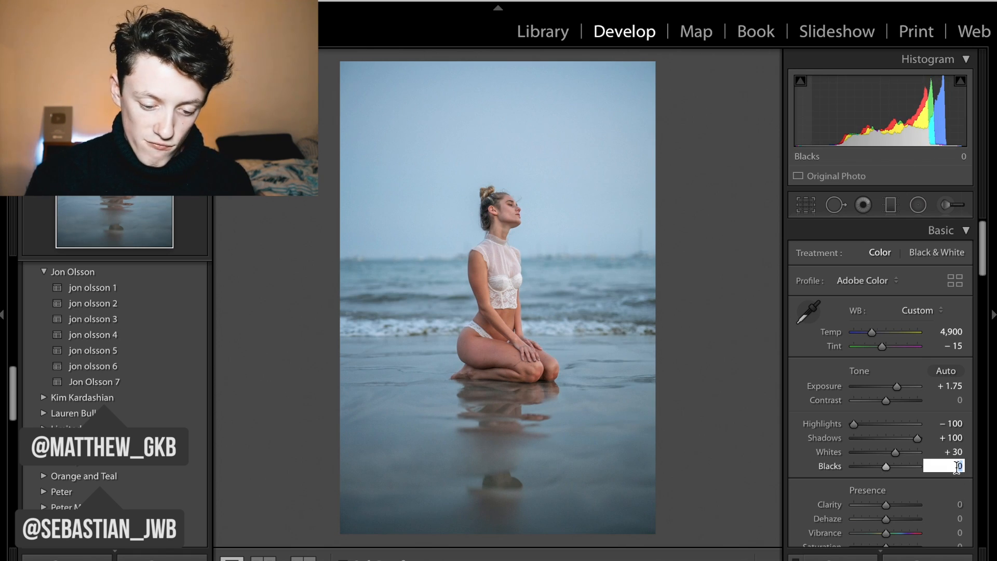
{"action": "type", "text": "-30"}
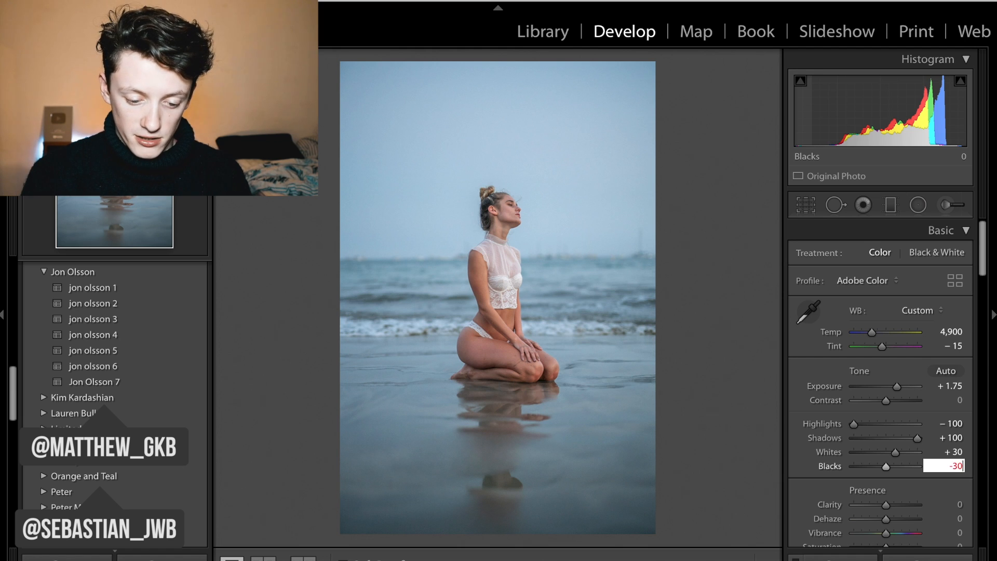
{"action": "key", "text": "Return"}
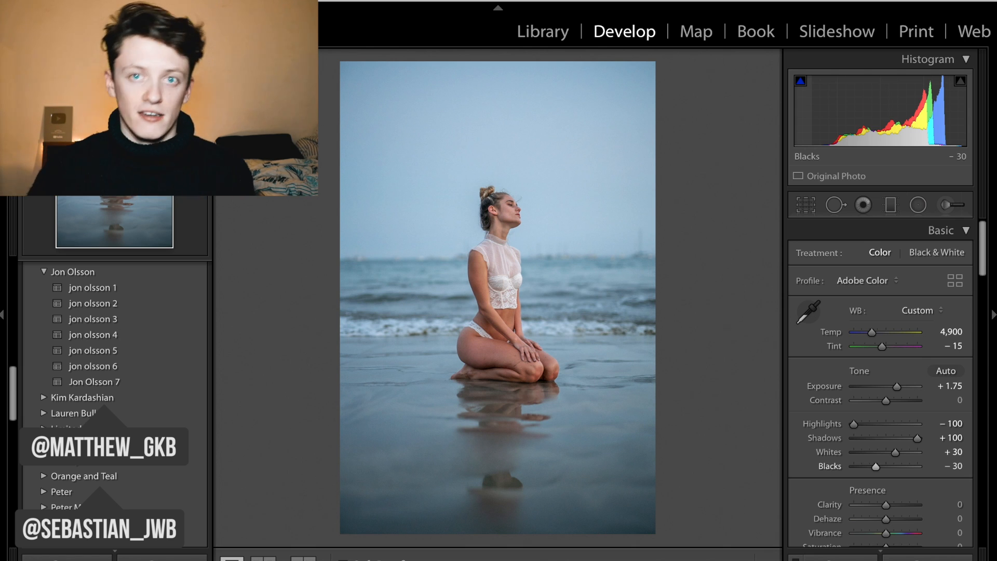
- Raise the photo's Clarity to +50
{"action": "scroll", "coordinate": [902, 439], "scroll_direction": "down", "scroll_amount": 2}
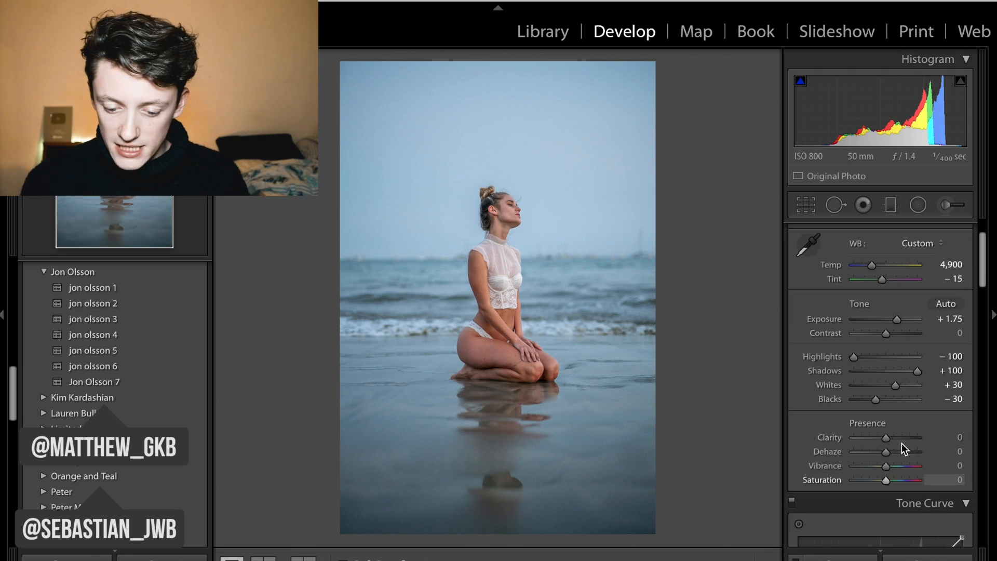
{"action": "left_click", "coordinate": [902, 438]}
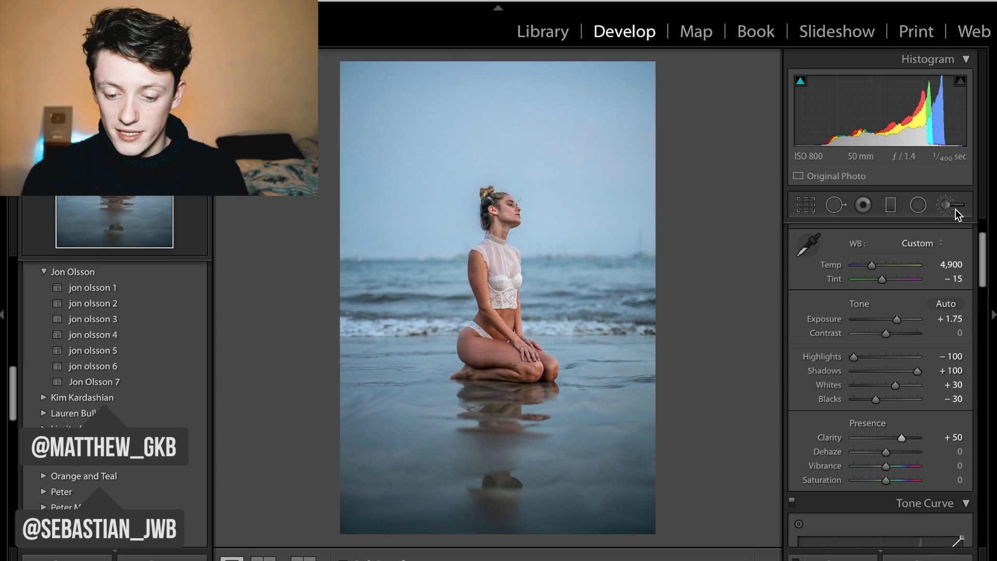
{"action": "scroll", "coordinate": [955, 270], "scroll_direction": "up", "scroll_amount": 2}
- In the HSL hue adjustments, set Red to +7 and Orange to -1
{"action": "scroll", "coordinate": [930, 400], "scroll_direction": "down", "scroll_amount": 10}
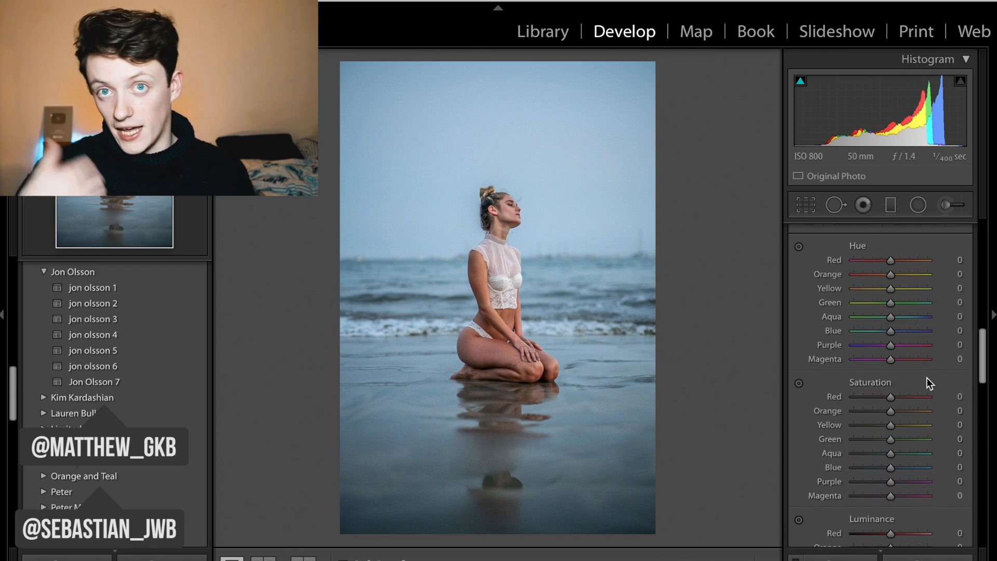
{"action": "scroll", "coordinate": [909, 327], "scroll_direction": "down", "scroll_amount": 3}
{"action": "scroll", "coordinate": [895, 276], "scroll_direction": "up", "scroll_amount": 3}
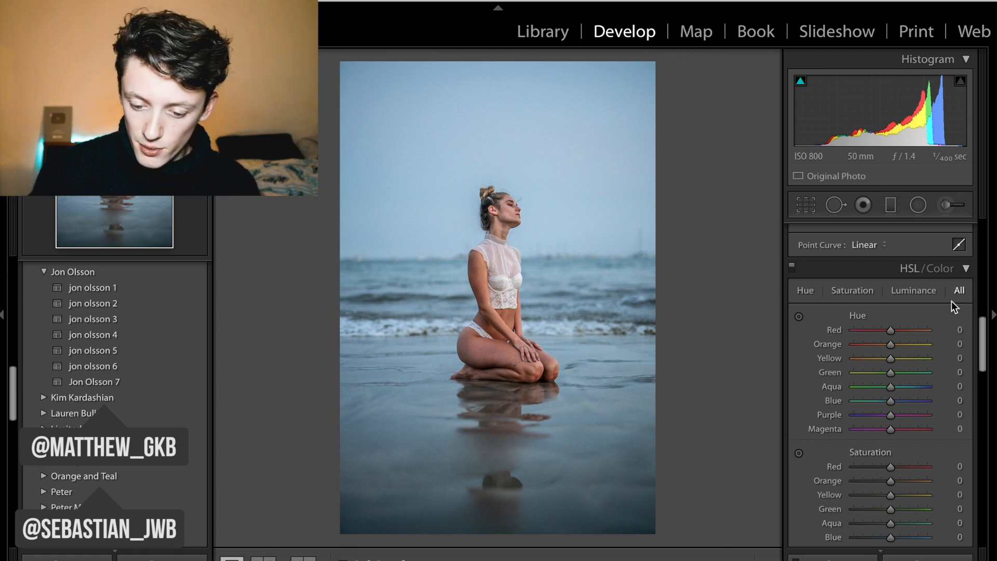
{"action": "left_click", "coordinate": [960, 331]}
{"action": "type", "text": "7"}
{"action": "key", "text": "Return"}
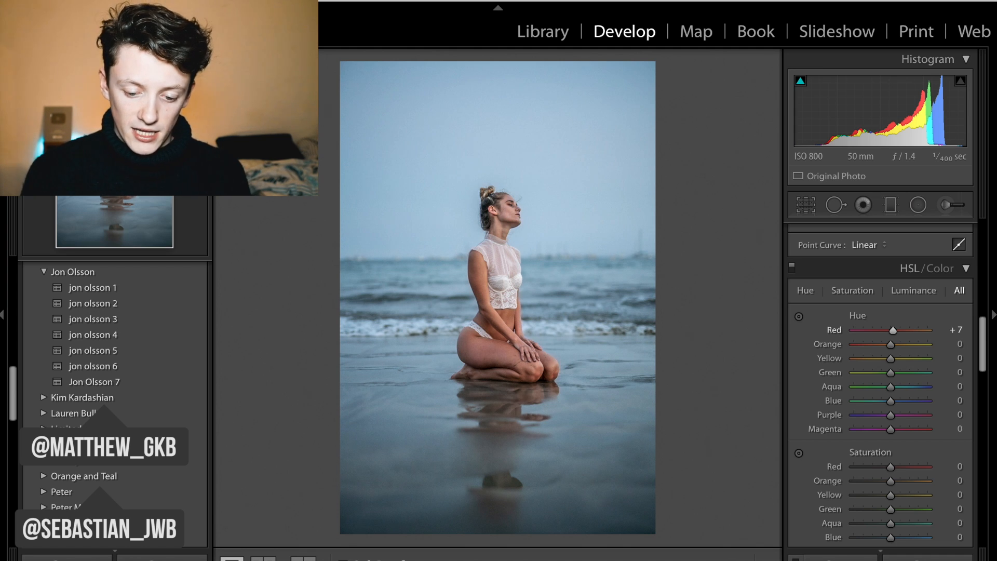
{"action": "left_click", "coordinate": [960, 345]}
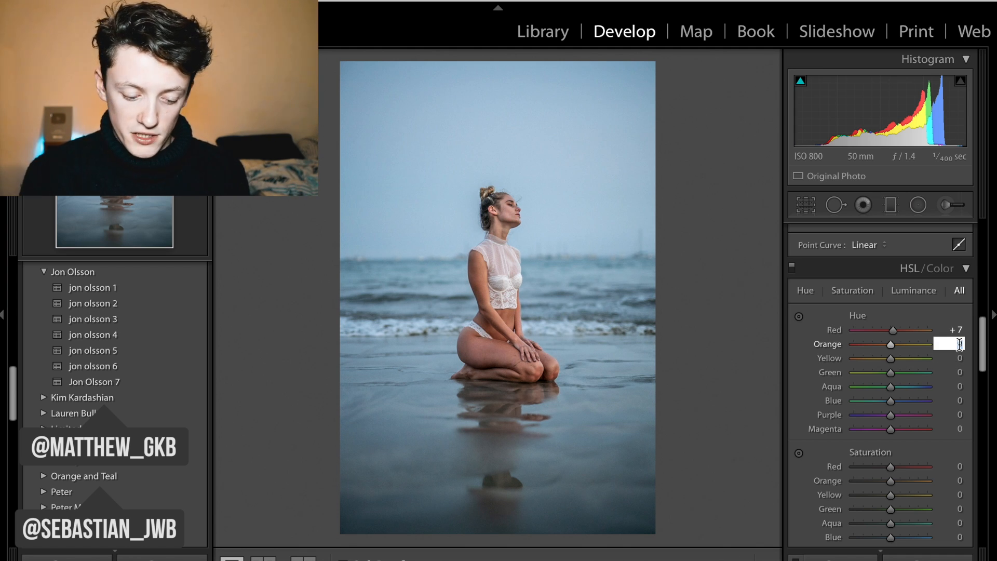
{"action": "type", "text": "-1"}
{"action": "key", "text": "Return"}
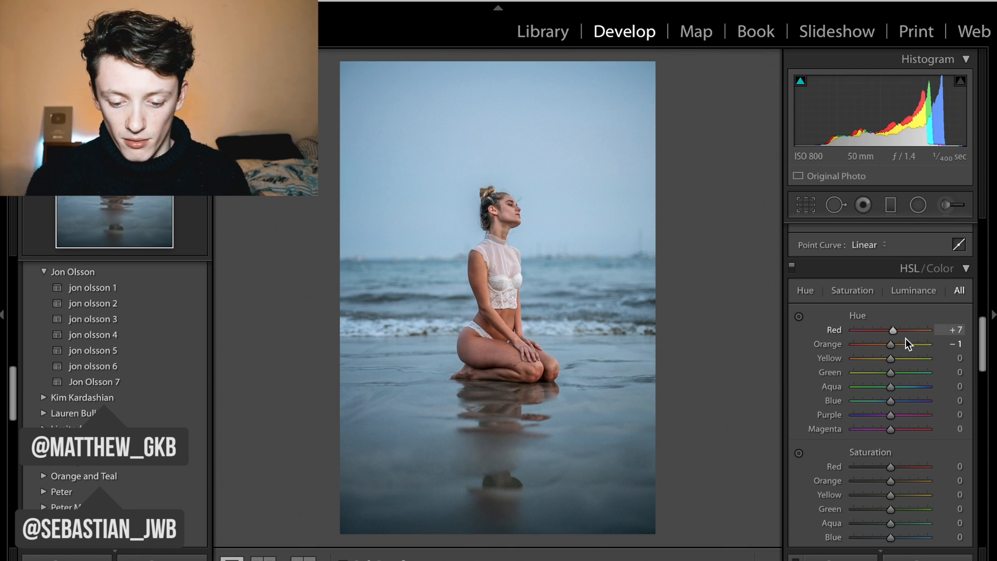
- Try the Red hue at -100 on the skin tones and undo the change
{"action": "left_click_drag", "start_coordinate": [902, 329], "coordinate": [714, 329]}
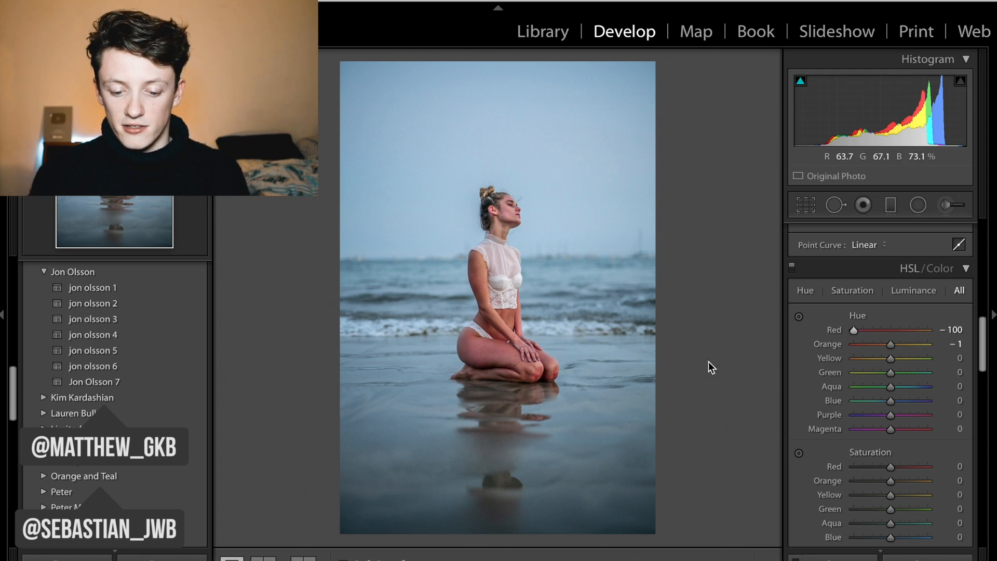
{"action": "key", "text": "ctrl+z"}
{"action": "key", "text": "ctrl+z"}
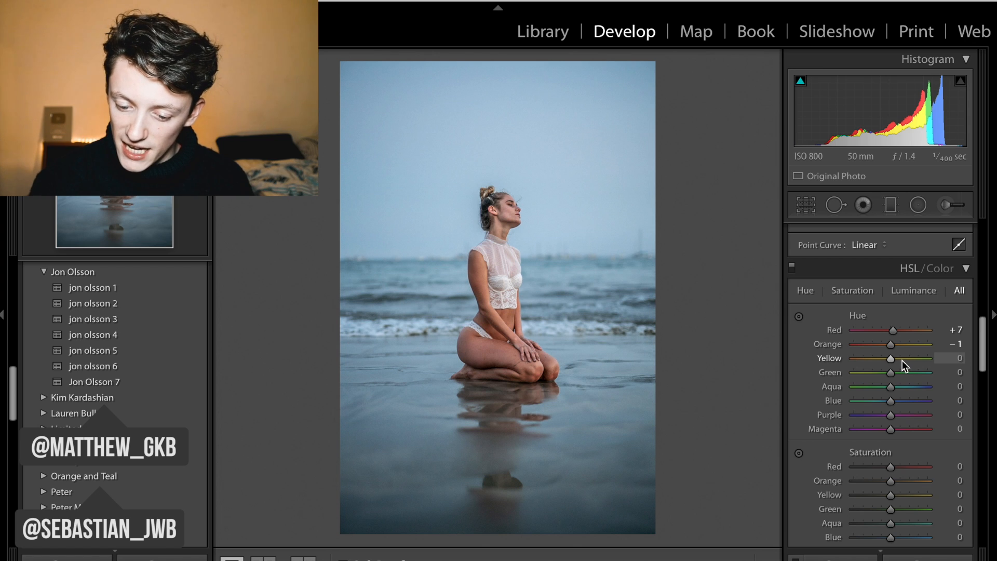
- Shift the Yellow hue to +39, the Green hue to -33 and the Aqua hue to +7
{"action": "left_click_drag", "start_coordinate": [902, 361], "coordinate": [879, 375]}
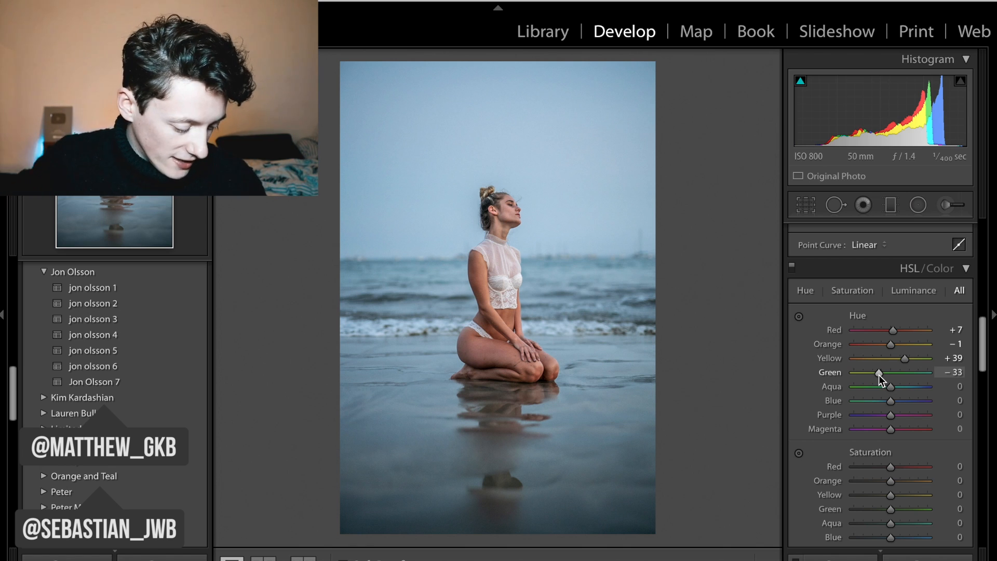
{"action": "left_click", "coordinate": [947, 387]}
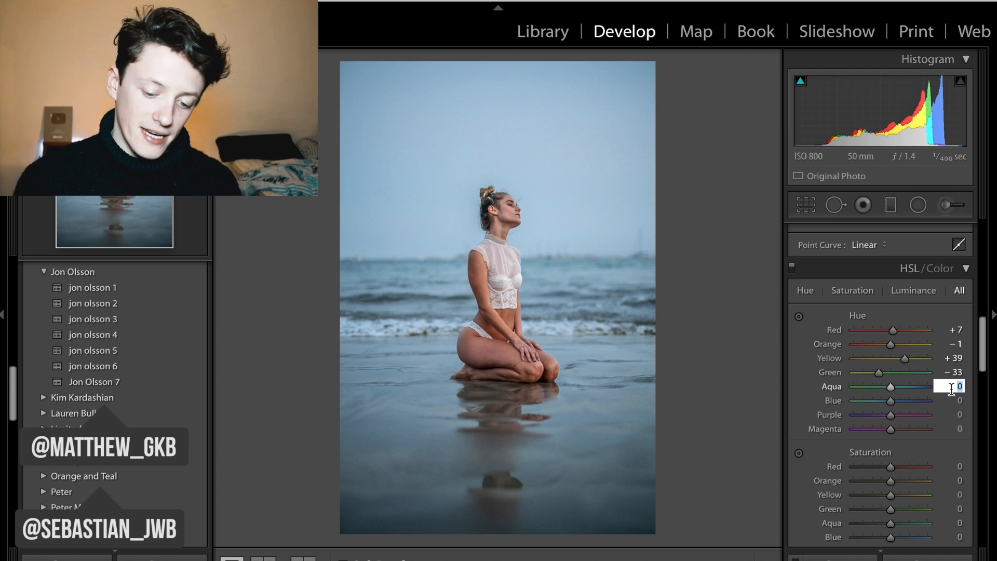
{"action": "type", "text": "7"}
{"action": "key", "text": "Return"}
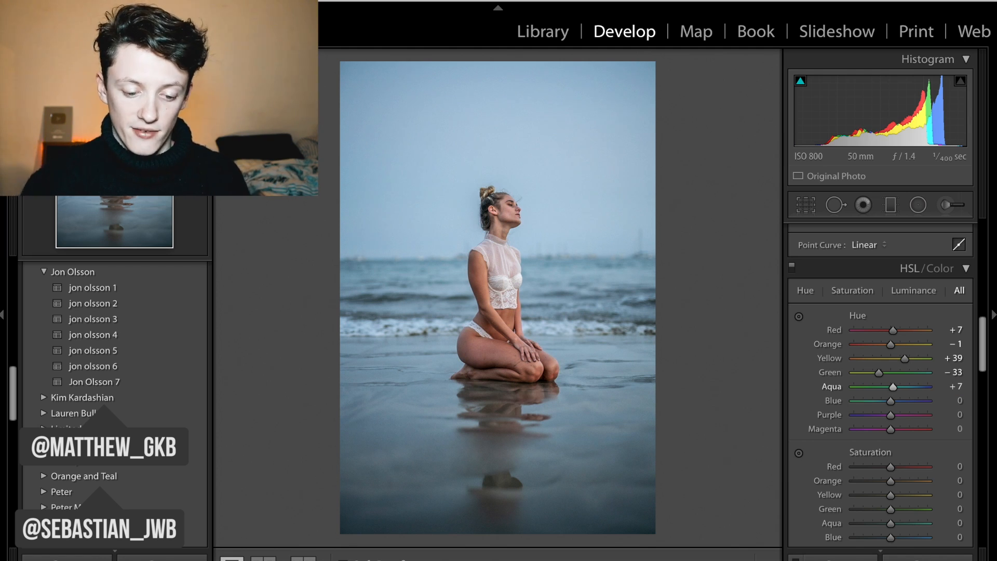
- Try the Aqua hue at -100, and set it to +10 instead
{"action": "left_click_drag", "start_coordinate": [909, 387], "coordinate": [722, 396]}
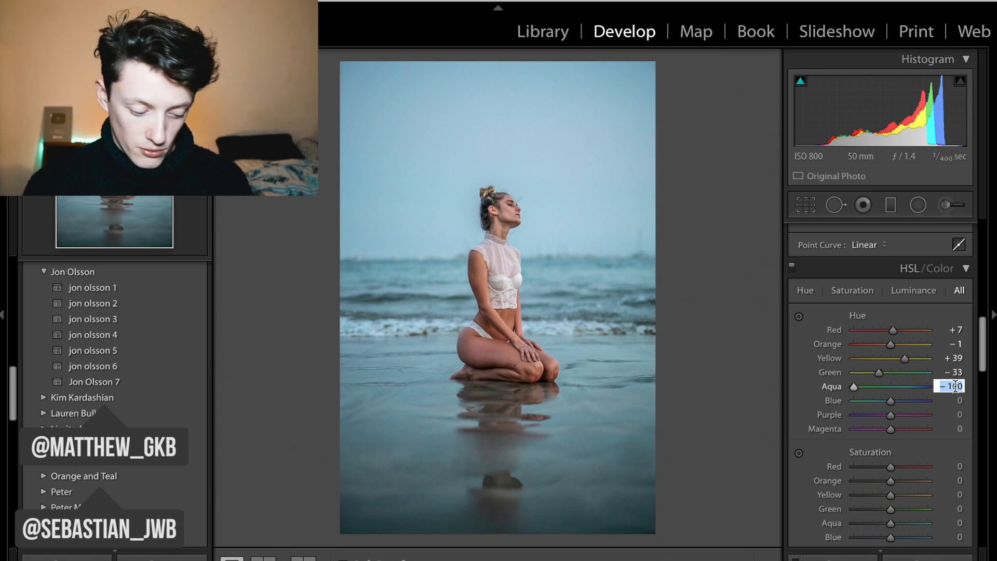
{"action": "type", "text": "10"}
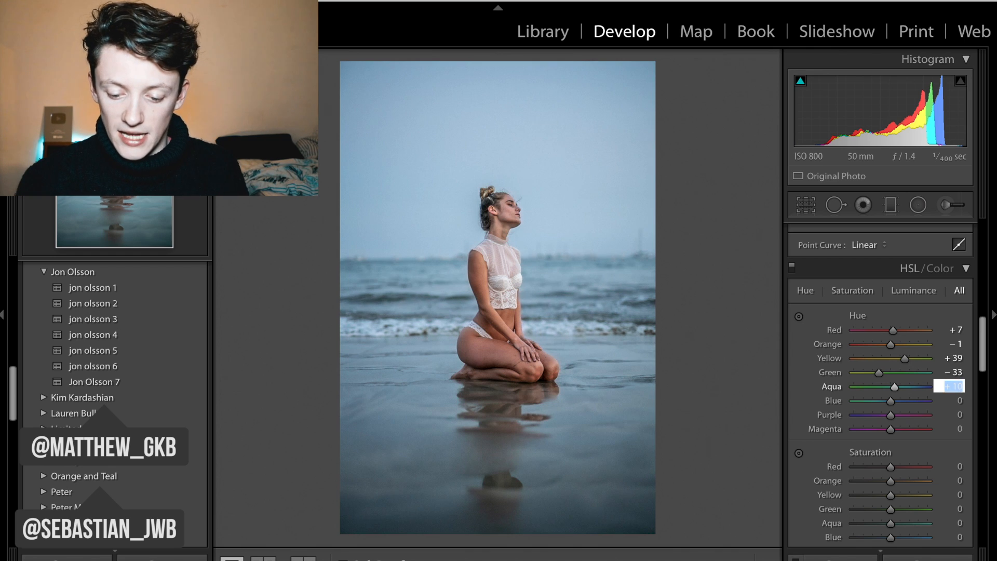
{"action": "key", "text": "Return"}
- Set the Blue hue to -5 and the Purple hue to +31
{"action": "left_click", "coordinate": [956, 401]}
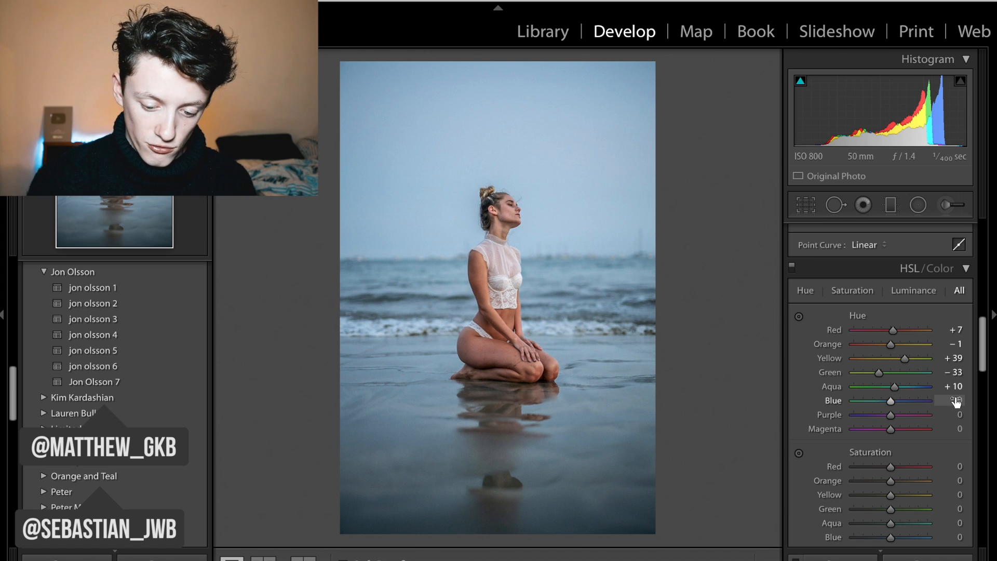
{"action": "left_click", "coordinate": [956, 400]}
{"action": "key", "text": "BackSpace"}
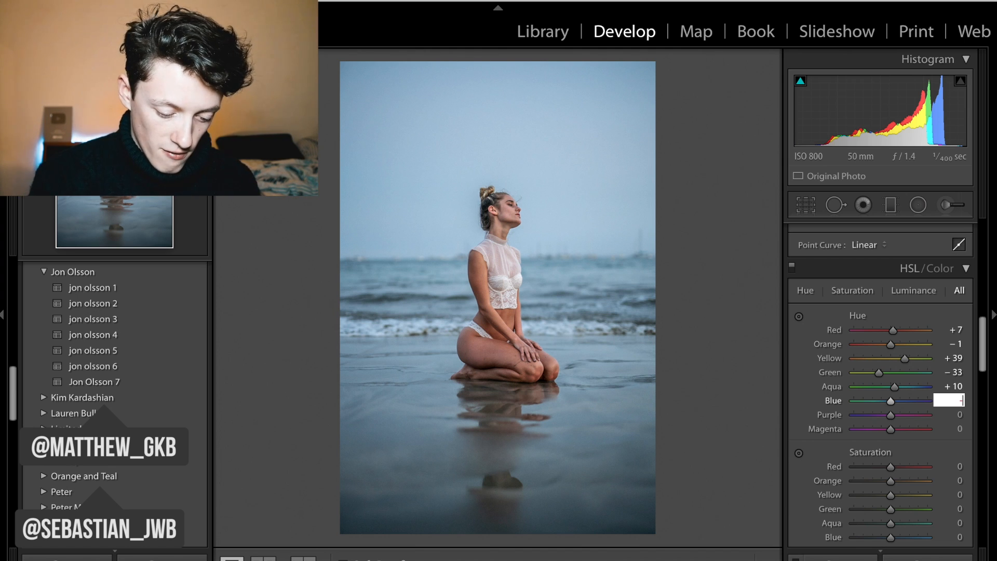
{"action": "type", "text": "-5"}
{"action": "key", "text": "Return"}
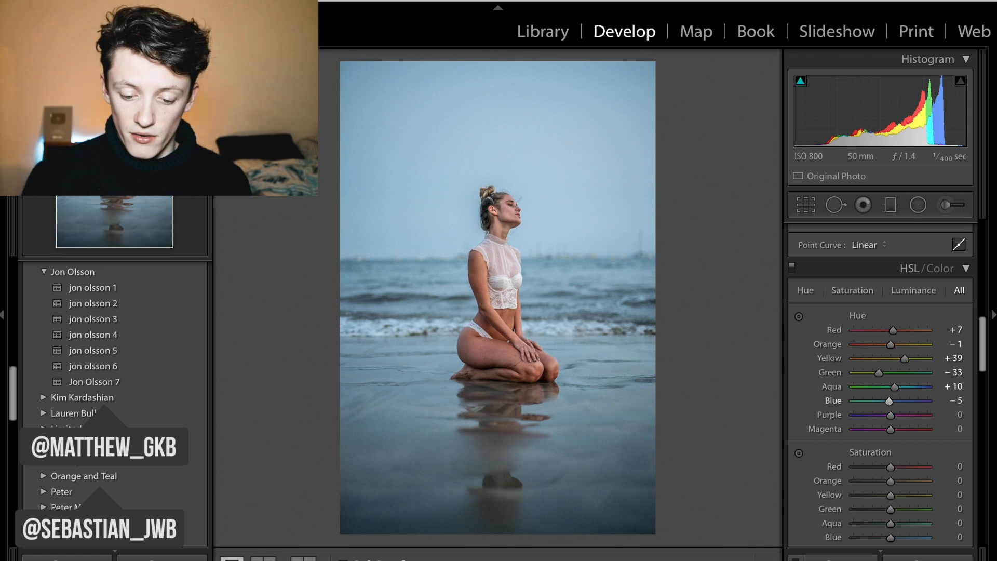
{"action": "left_click_drag", "start_coordinate": [890, 415], "coordinate": [903, 415]}
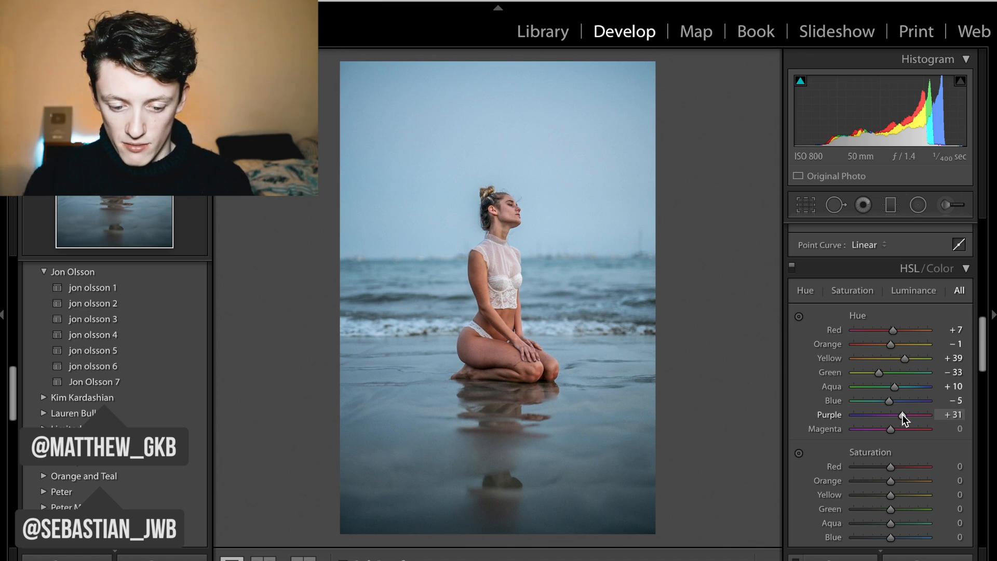
- Set the Red saturation to -28
{"action": "scroll", "coordinate": [902, 414], "scroll_direction": "down", "scroll_amount": 5}
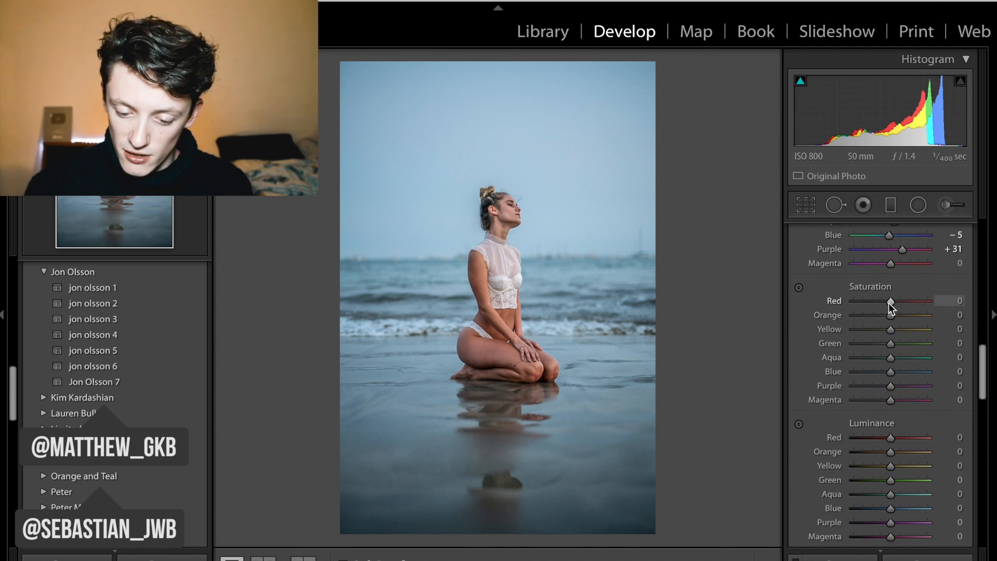
{"action": "left_click_drag", "start_coordinate": [890, 301], "coordinate": [884, 300]}
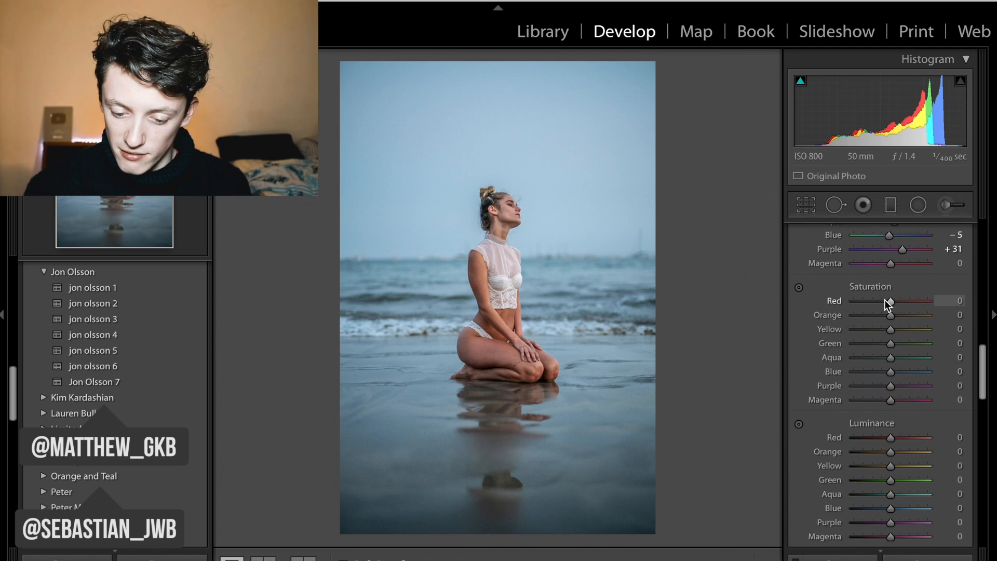
{"action": "left_click", "coordinate": [958, 300]}
{"action": "type", "text": "-28"}
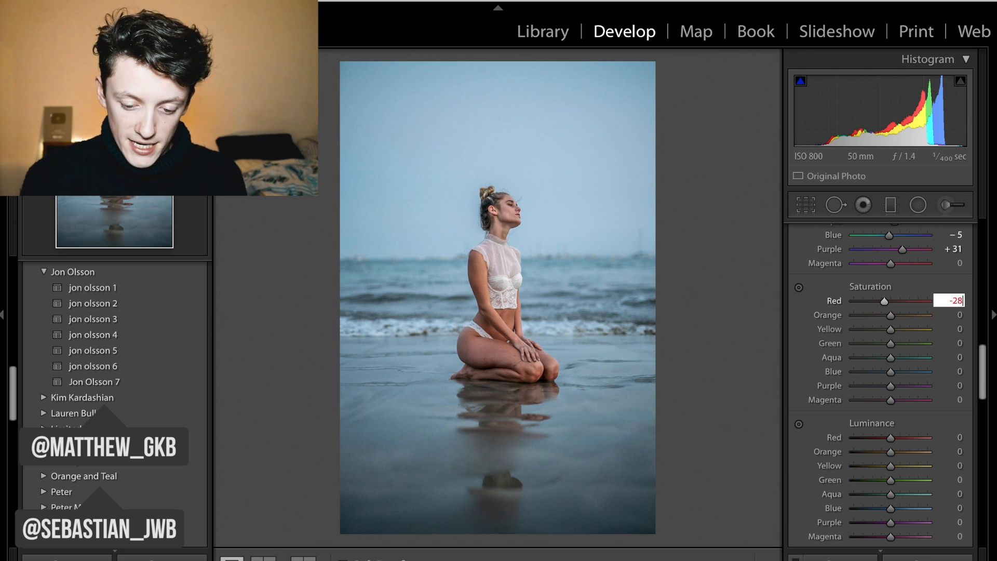
{"action": "key", "text": "Return"}
- Switch to Jon Olsson's Instagram feed and examine the colours of his Dubai photos and the swimming pool portrait
{"action": "left_click", "coordinate": [958, 315]}
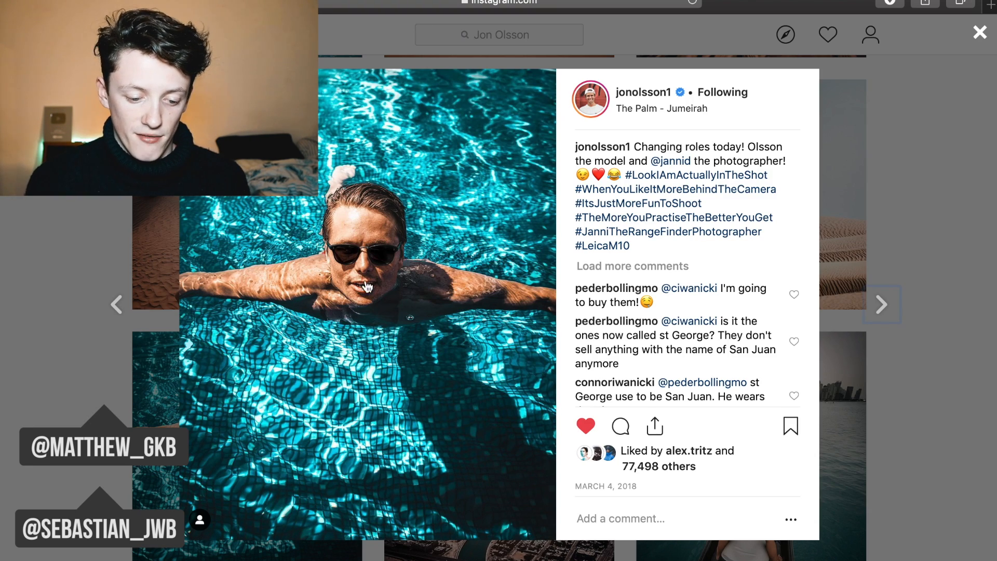
{"action": "left_click", "coordinate": [96, 341]}
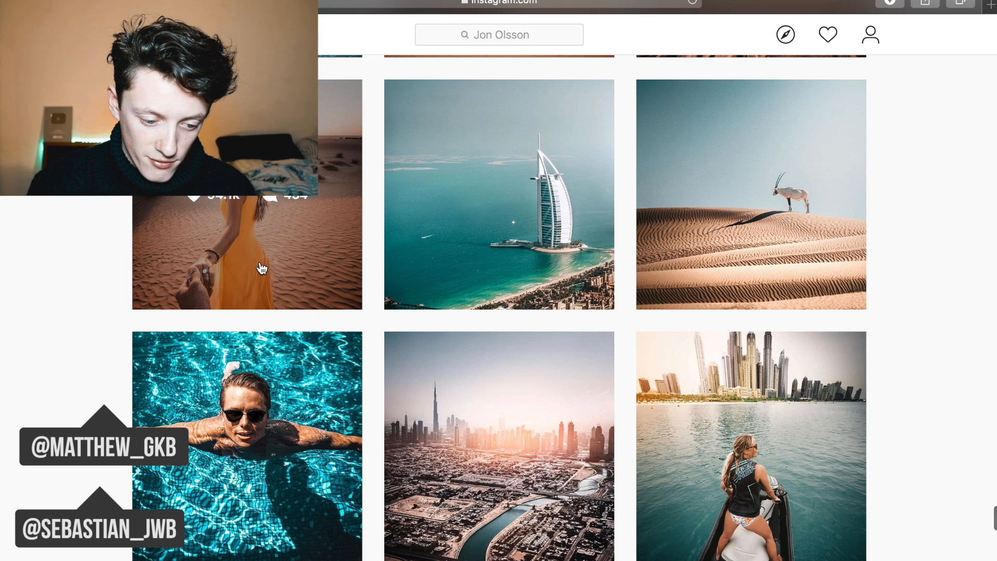
{"action": "scroll", "coordinate": [261, 270], "scroll_direction": "up", "scroll_amount": 4}
{"action": "scroll", "coordinate": [467, 149], "scroll_direction": "down", "scroll_amount": 7}
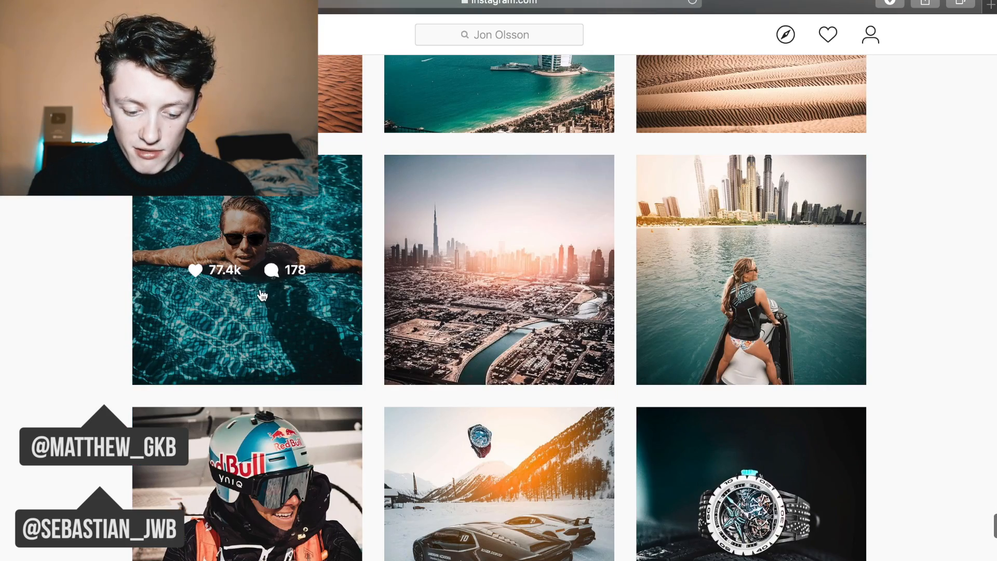
{"action": "left_click", "coordinate": [262, 296]}
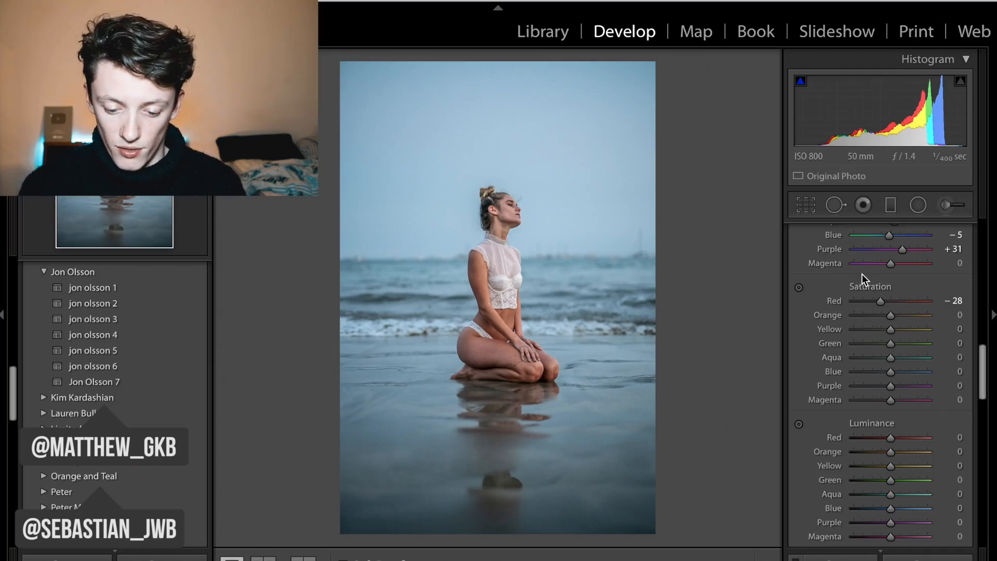
- Back in Lightroom, set the Orange saturation to +10, the Yellow saturation to +5 and the Green saturation to +10
{"action": "left_click", "coordinate": [955, 315]}
{"action": "type", "text": "10"}
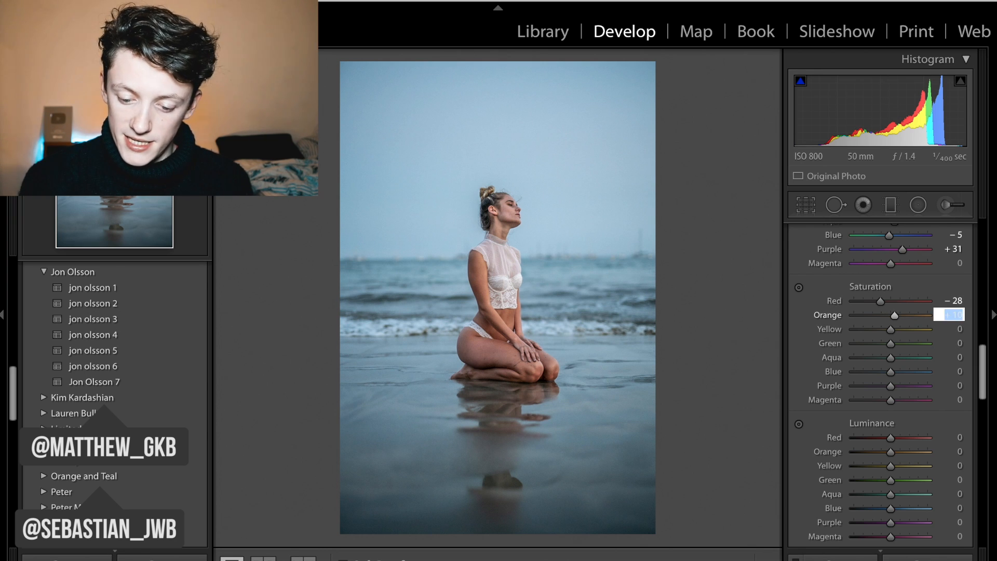
{"action": "key", "text": "Return"}
{"action": "left_click", "coordinate": [960, 328]}
{"action": "type", "text": "5"}
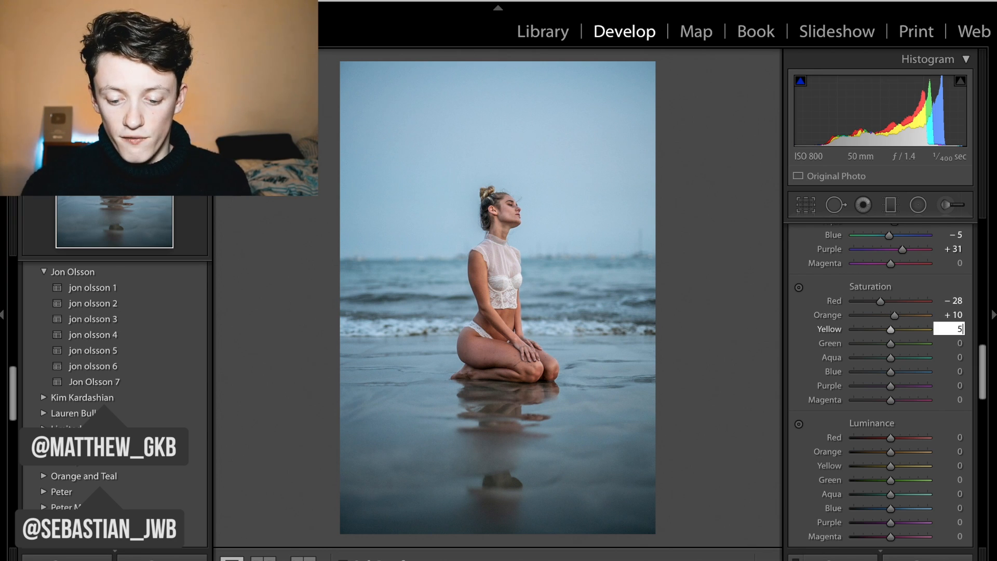
{"action": "key", "text": "Return"}
{"action": "left_click", "coordinate": [960, 344]}
{"action": "type", "text": "10"}
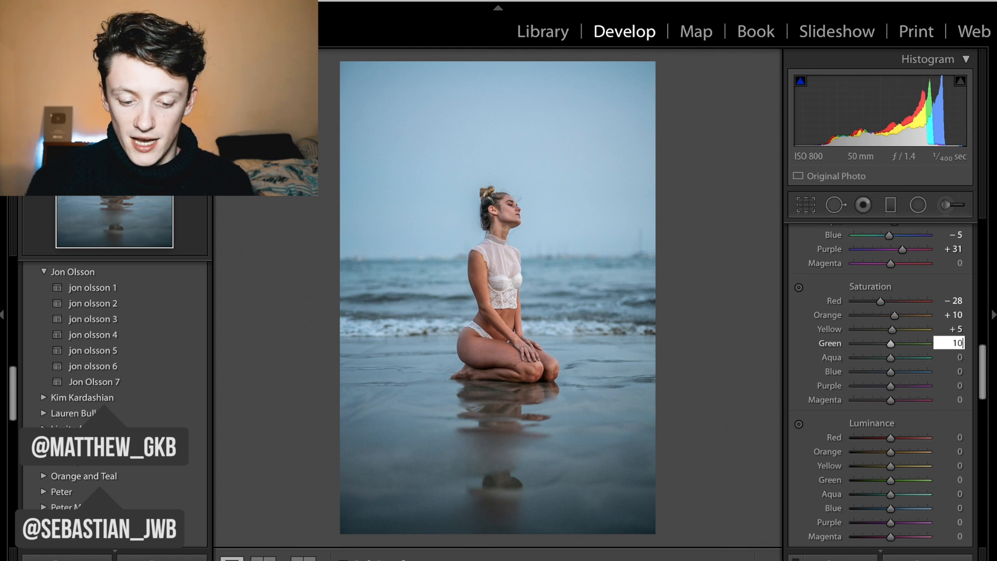
{"action": "key", "text": "Return"}
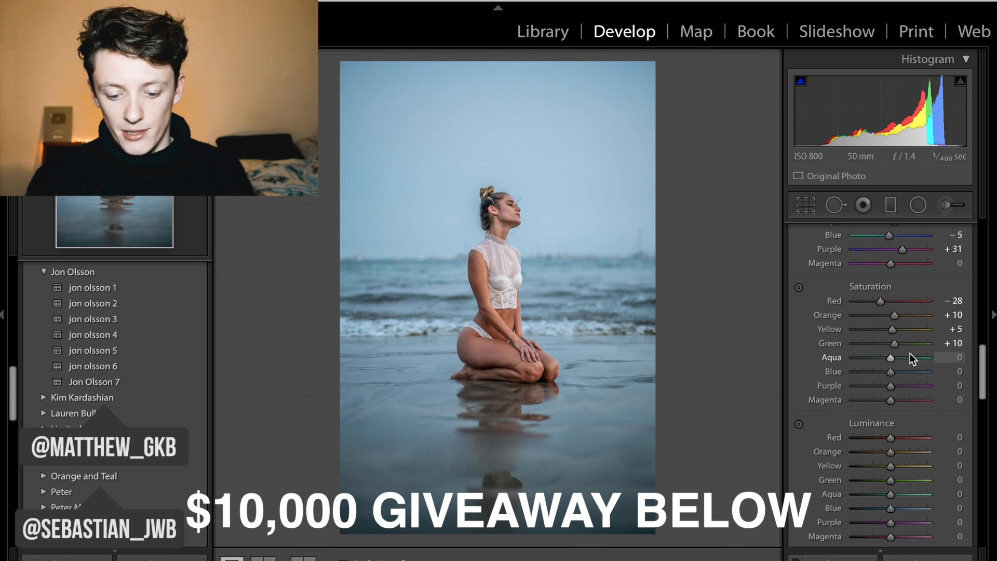
- Set the Aqua saturation to +40, the Blue saturation to -17 and the Purple saturation to -25
{"action": "left_click", "coordinate": [954, 358]}
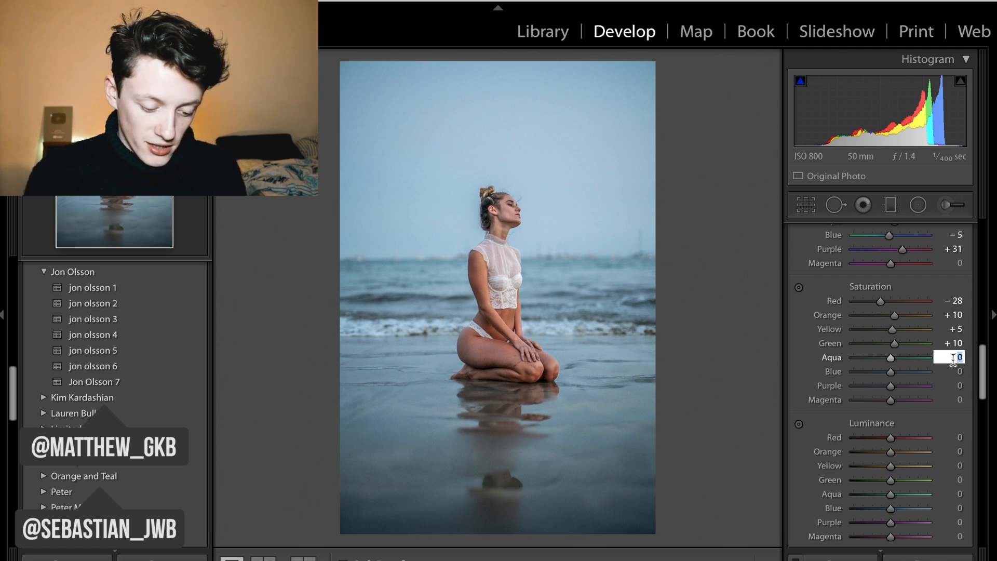
{"action": "type", "text": "40"}
{"action": "key", "text": "Return"}
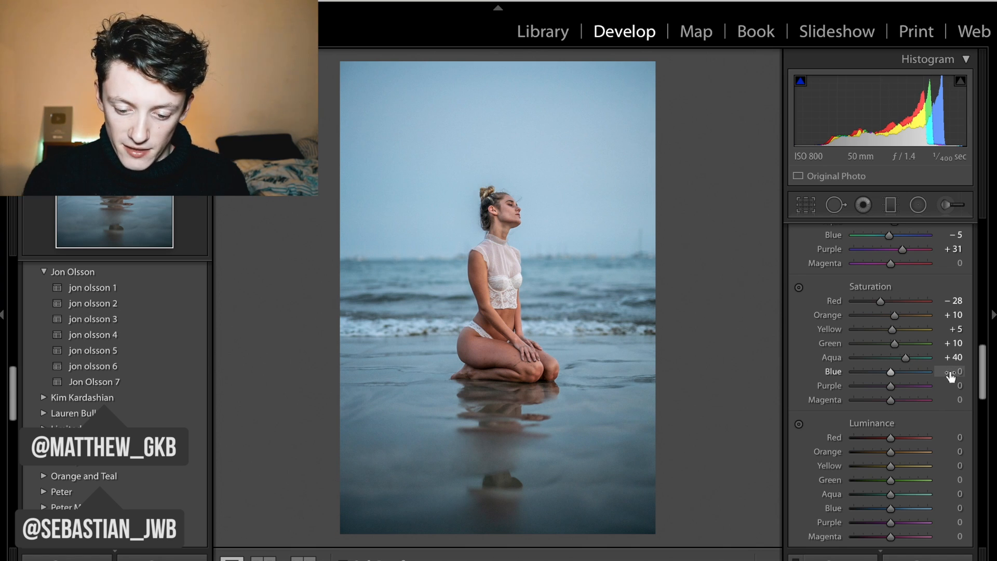
{"action": "left_click", "coordinate": [952, 372]}
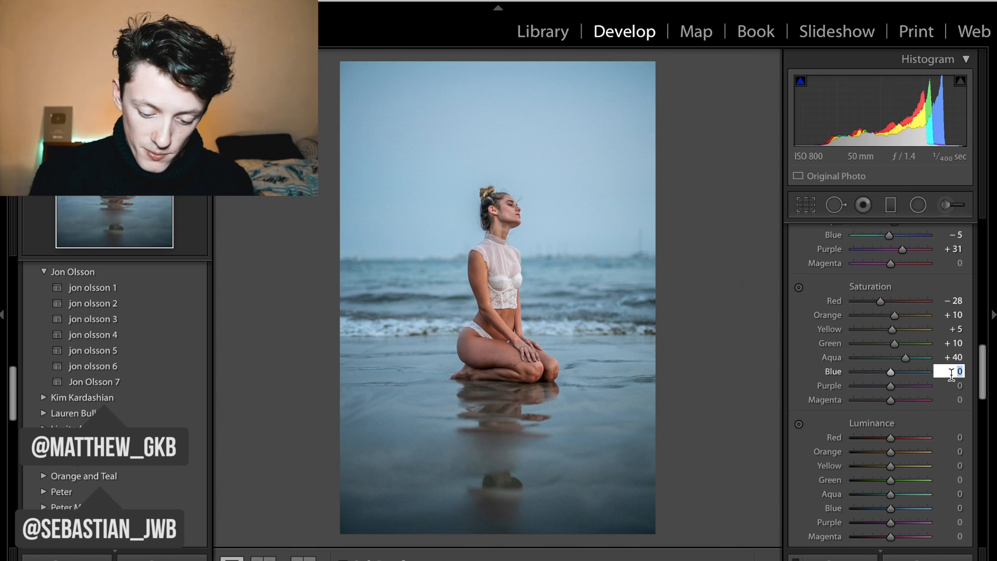
{"action": "type", "text": "-17"}
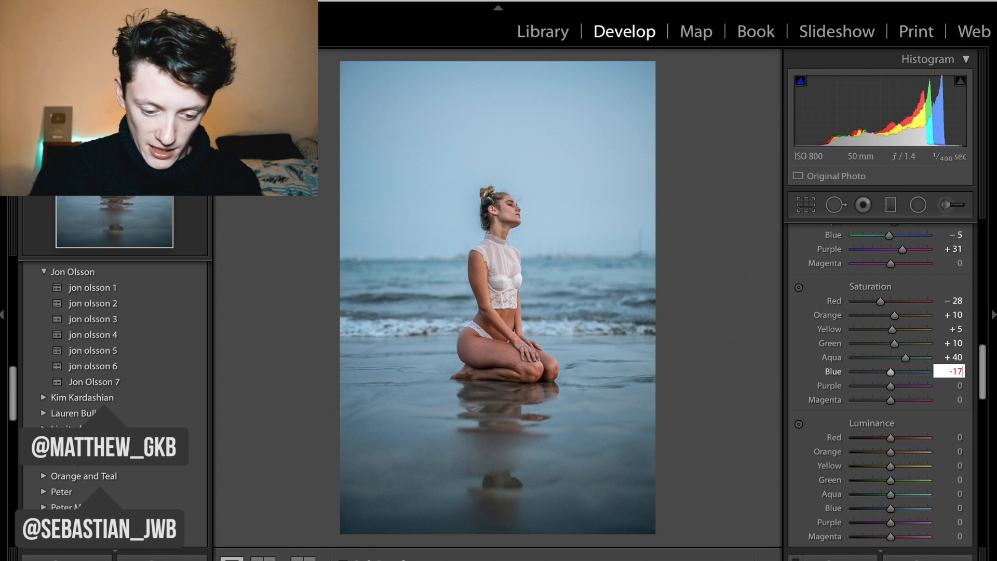
{"action": "key", "text": "Return"}
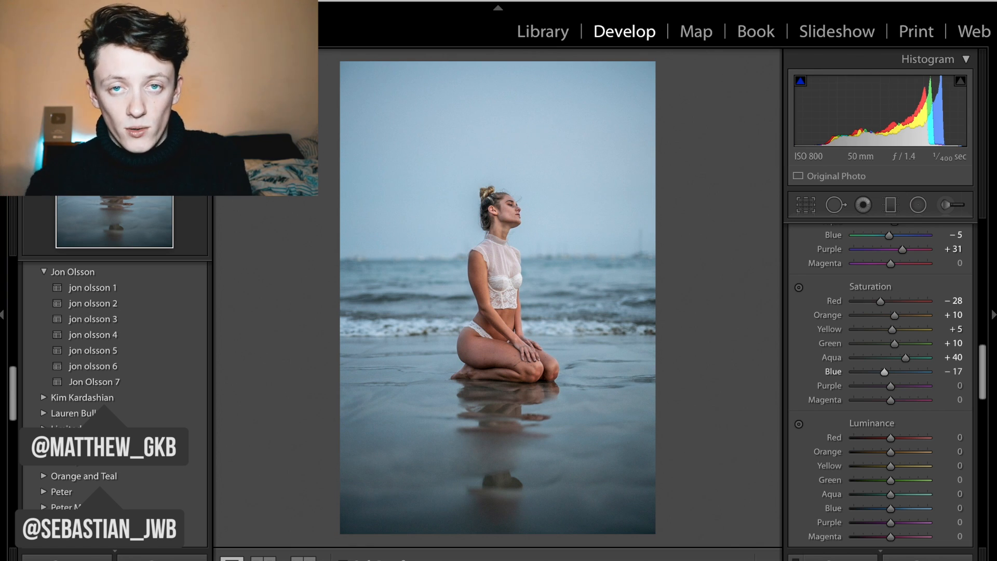
{"action": "left_click_drag", "start_coordinate": [891, 385], "coordinate": [882, 385]}
- Set the luminance of Red to -73, of Orange to -26 after trying -100, and of Yellow to +30
{"action": "scroll", "coordinate": [894, 406], "scroll_direction": "down", "scroll_amount": 2}
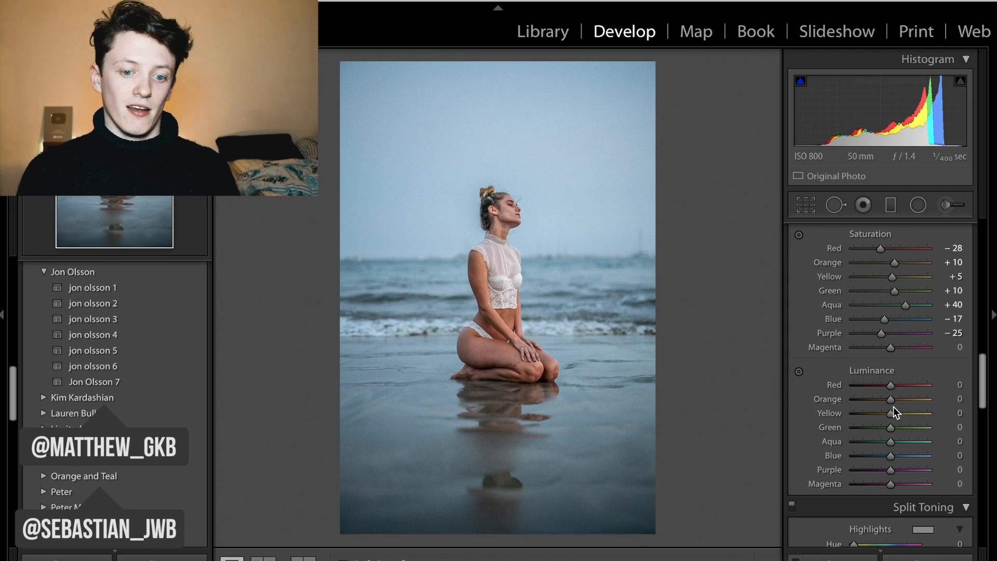
{"action": "left_click", "coordinate": [865, 385]}
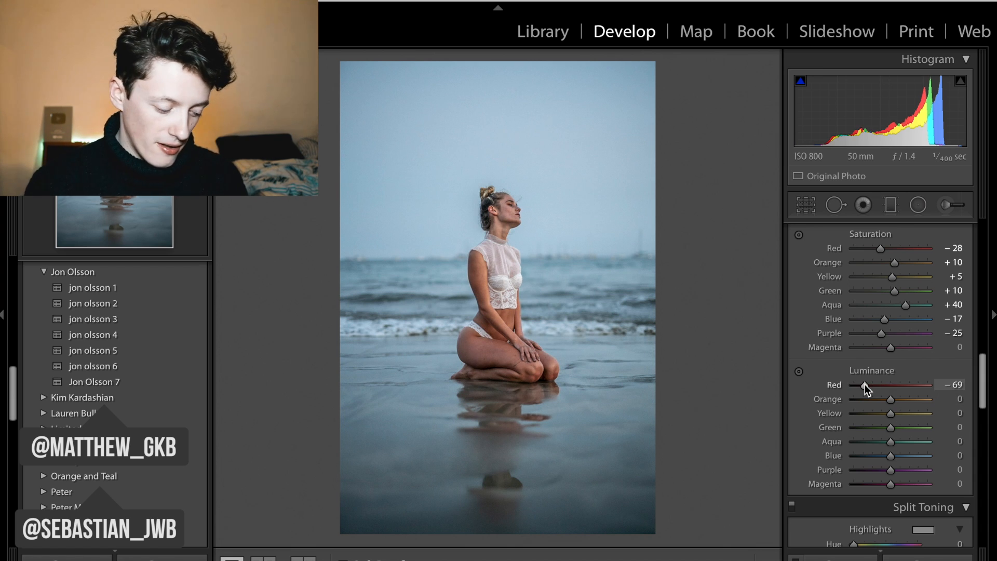
{"action": "left_click_drag", "start_coordinate": [865, 384], "coordinate": [864, 387]}
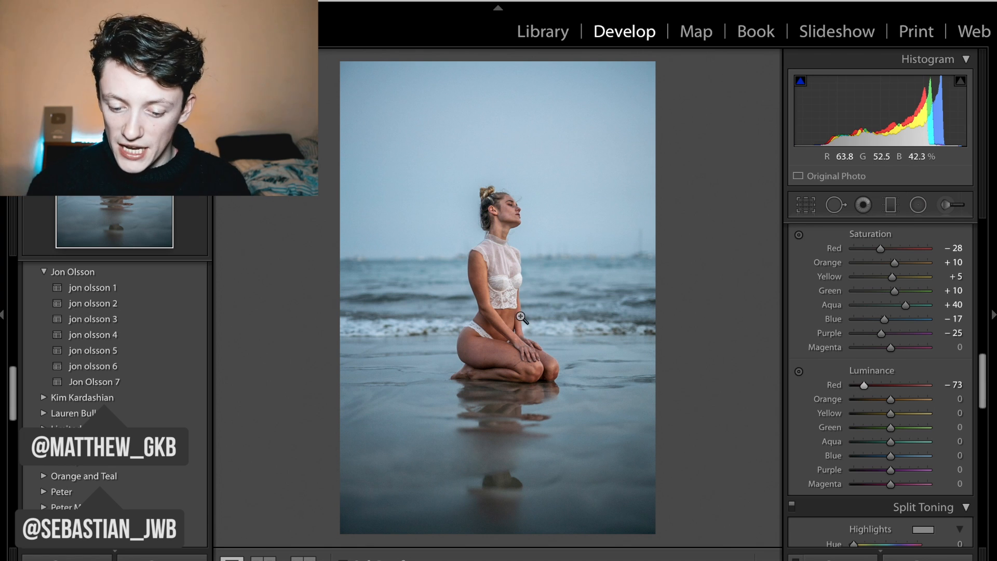
{"action": "left_click", "coordinate": [869, 400]}
{"action": "left_click_drag", "start_coordinate": [870, 401], "coordinate": [775, 402]}
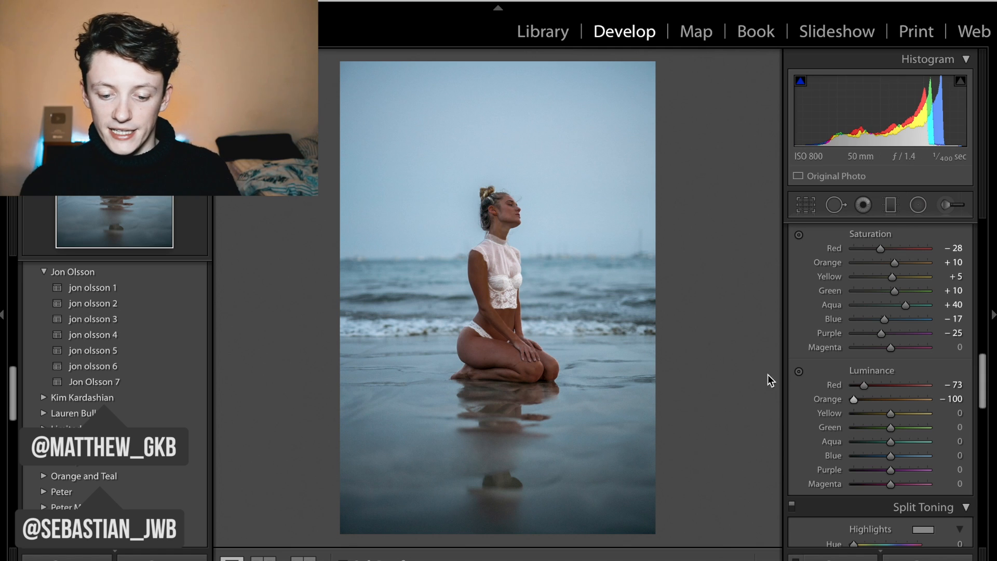
{"action": "left_click_drag", "start_coordinate": [856, 400], "coordinate": [903, 419]}
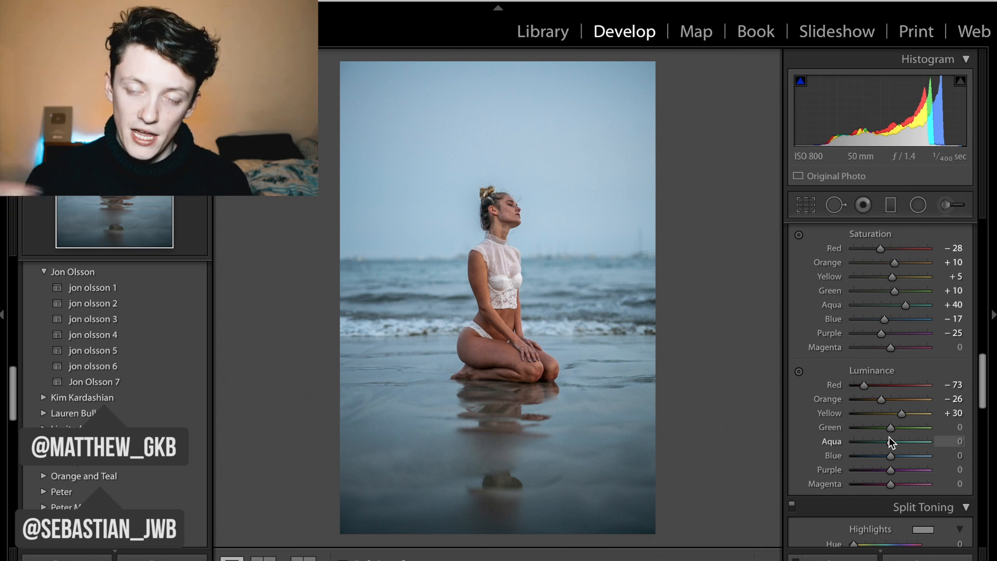
- Darken the water and sky tones with Aqua luminance at -19 and Blue luminance at -24
{"action": "key", "text": "super+Tab"}
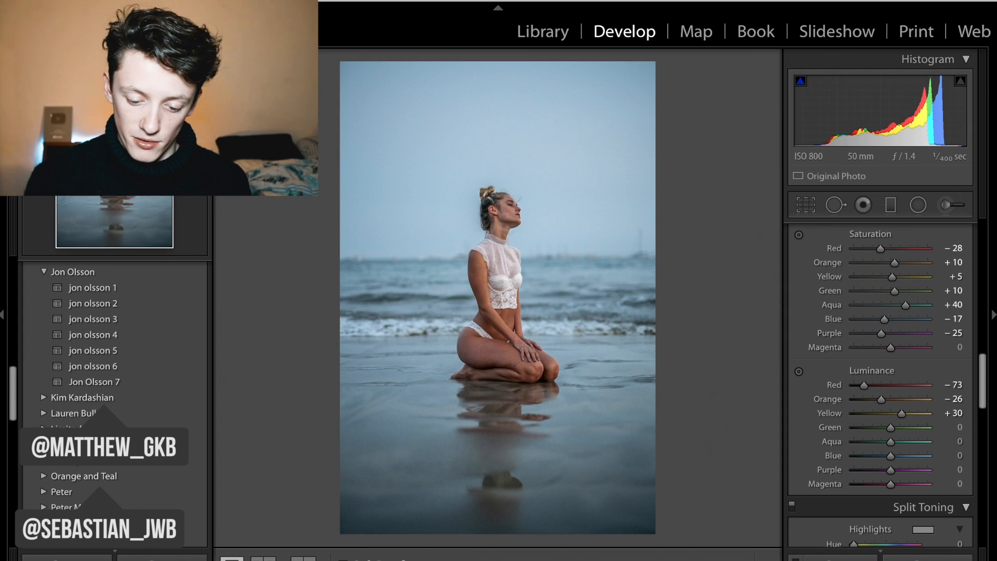
{"action": "left_click_drag", "start_coordinate": [898, 436], "coordinate": [883, 445]}
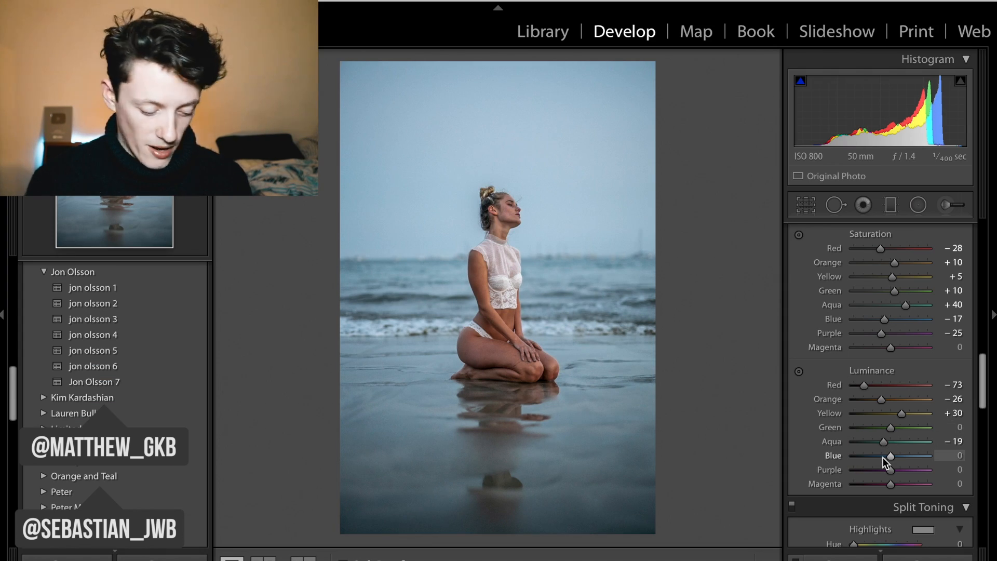
{"action": "left_click", "coordinate": [880, 456]}
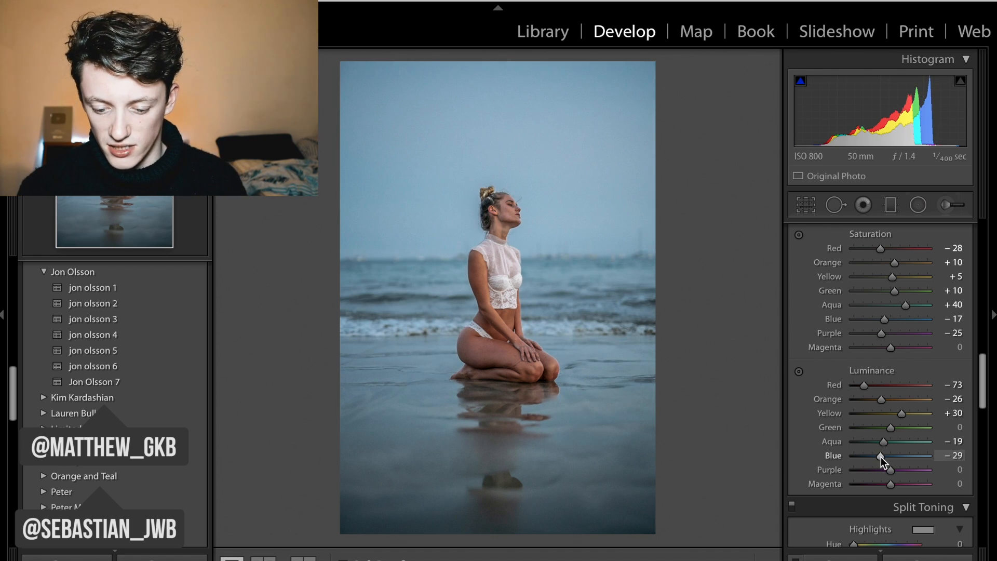
{"action": "left_click_drag", "start_coordinate": [880, 457], "coordinate": [882, 457]}
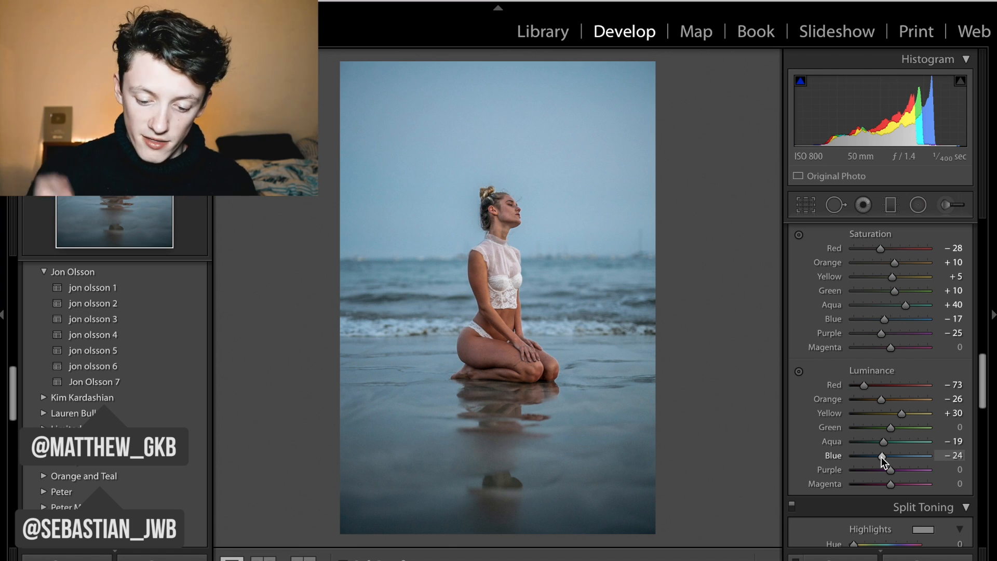
- Split-tone the highlights with a hue of 360 and a saturation of 5
{"action": "scroll", "coordinate": [881, 457], "scroll_direction": "down", "scroll_amount": 5}
{"action": "scroll", "coordinate": [883, 462], "scroll_direction": "down", "scroll_amount": 1}
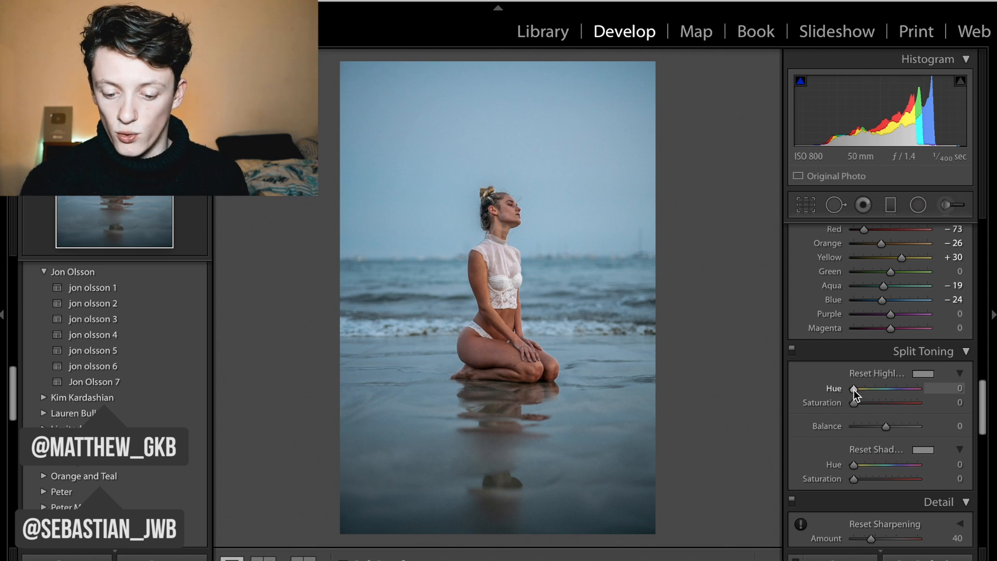
{"action": "left_click_drag", "start_coordinate": [854, 391], "coordinate": [937, 388]}
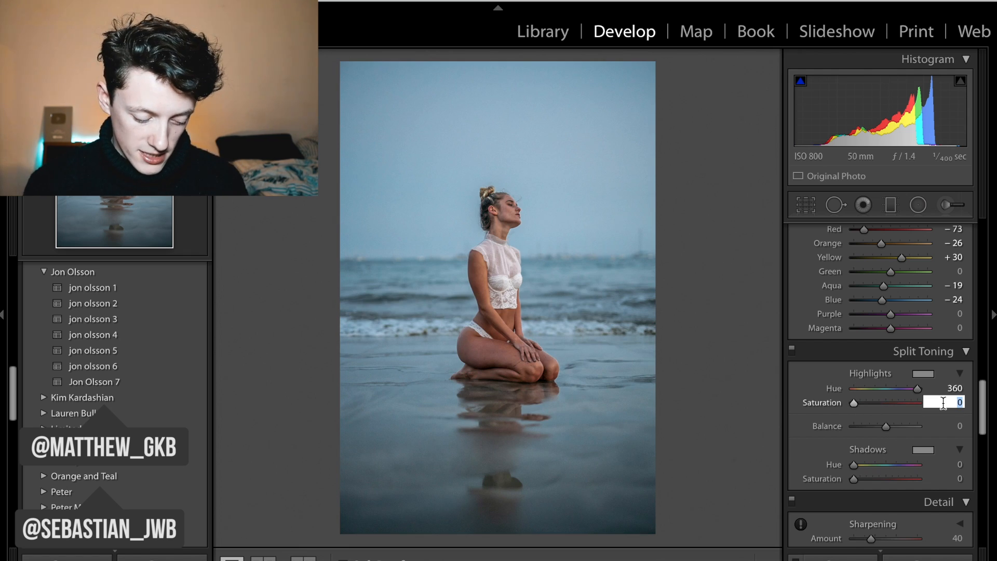
{"action": "type", "text": "5"}
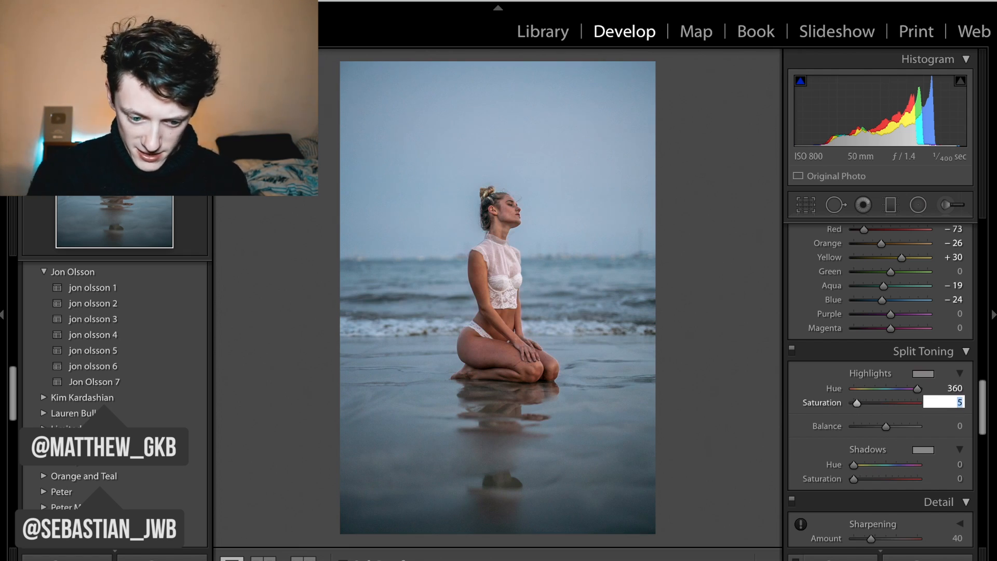
{"action": "key", "text": "Return"}
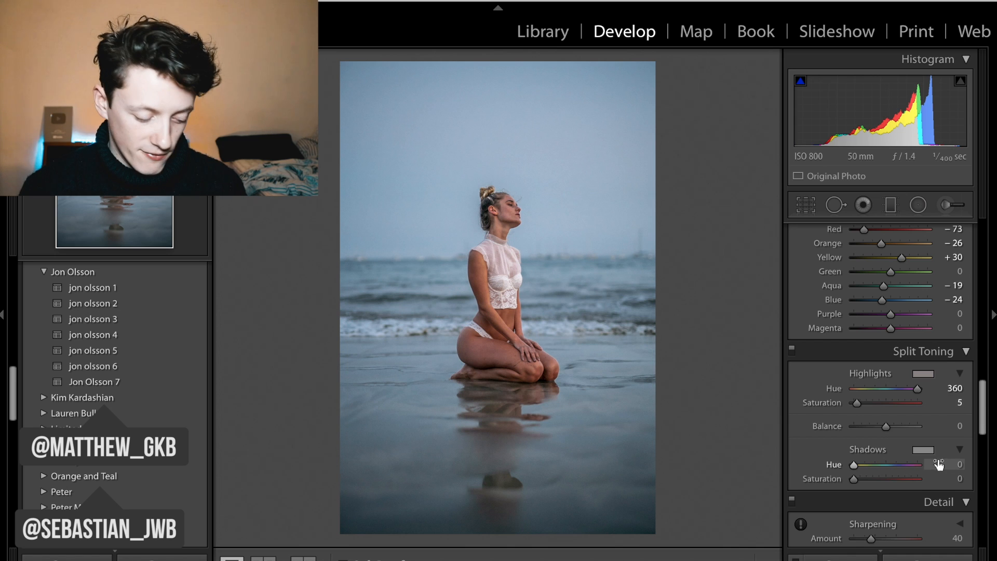
- Split-tone the shadows with a hue of 360 and a saturation of 3
{"action": "left_click_drag", "start_coordinate": [890, 465], "coordinate": [935, 466]}
{"action": "left_click", "coordinate": [959, 478]}
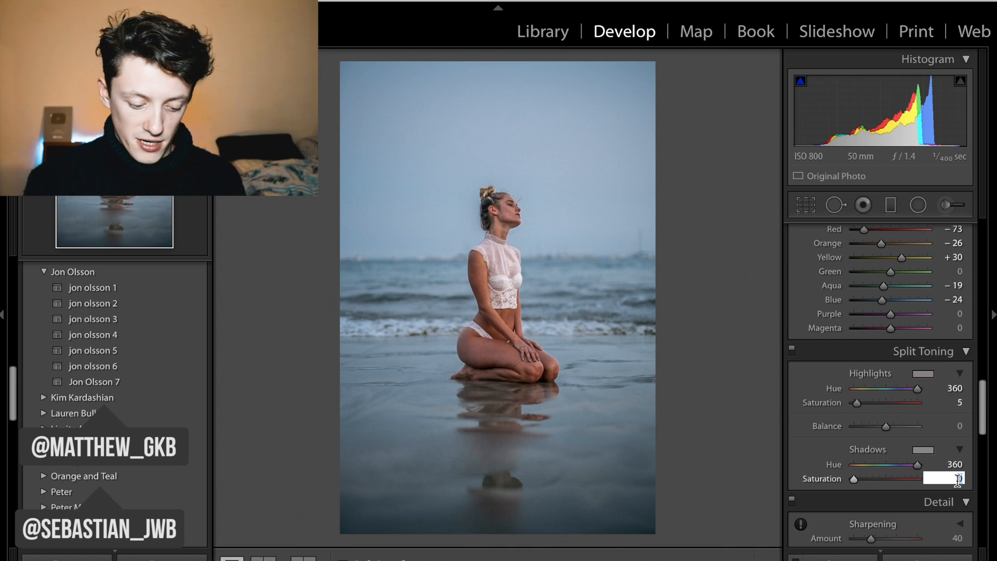
{"action": "type", "text": "3"}
{"action": "key", "text": "Return"}
- Collapse the Split Toning settings and set the luminance noise reduction to 22
{"action": "left_click", "coordinate": [944, 357]}
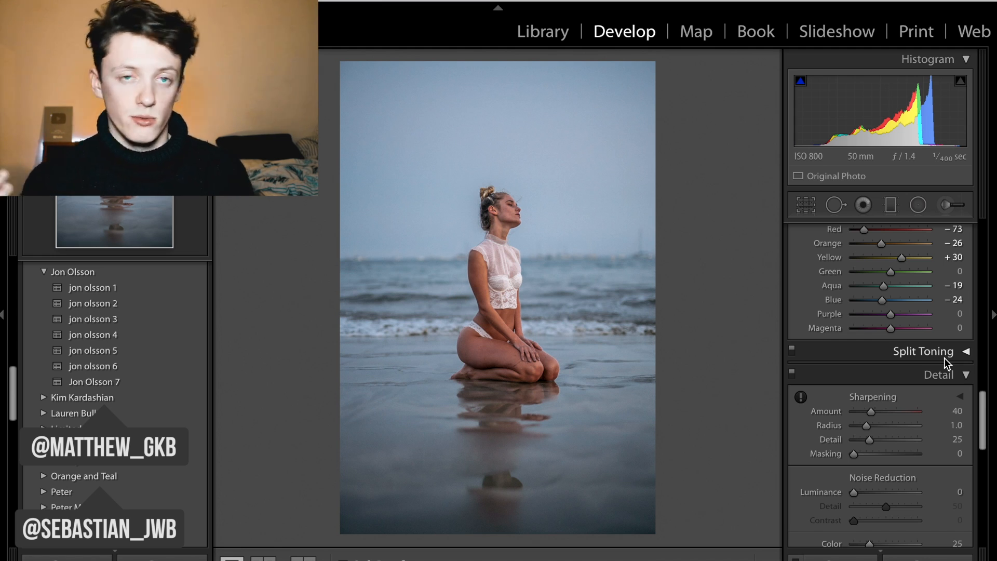
{"action": "scroll", "coordinate": [949, 404], "scroll_direction": "down", "scroll_amount": 3}
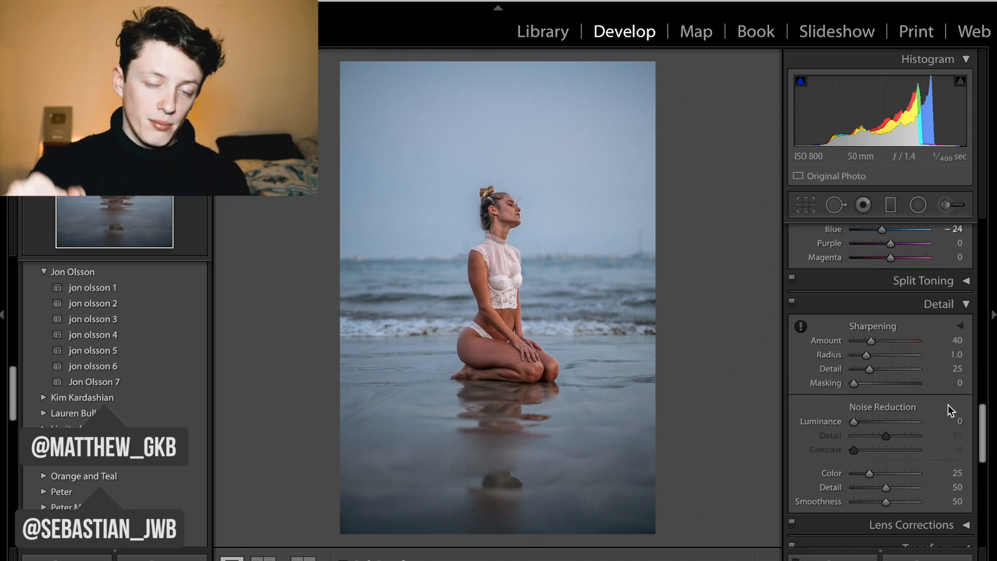
{"action": "left_click", "coordinate": [868, 422]}
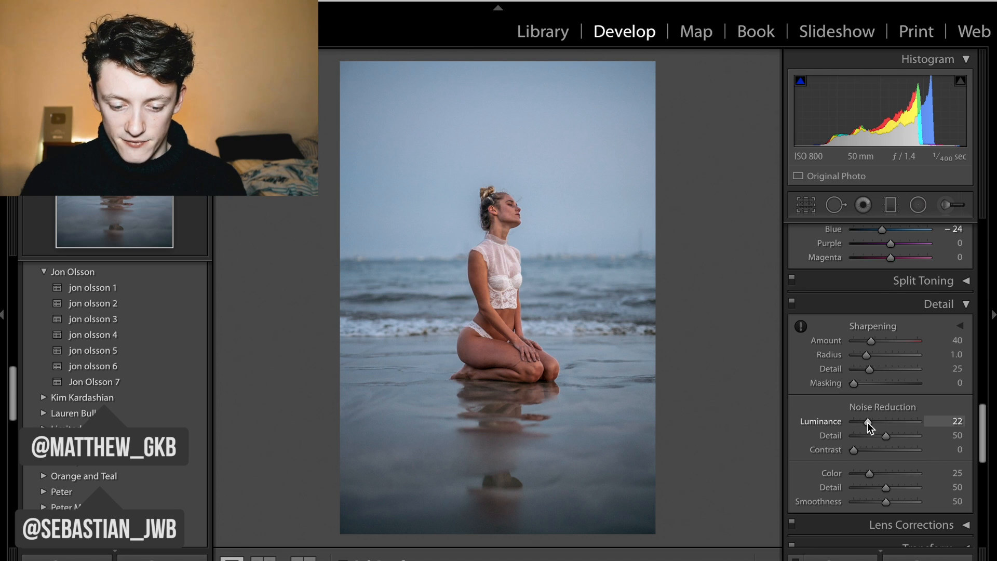
- Switch to Instagram and examine the colours in Jon Olsson's desert antelope and swimming pool posts
{"action": "key", "text": "super+Tab"}
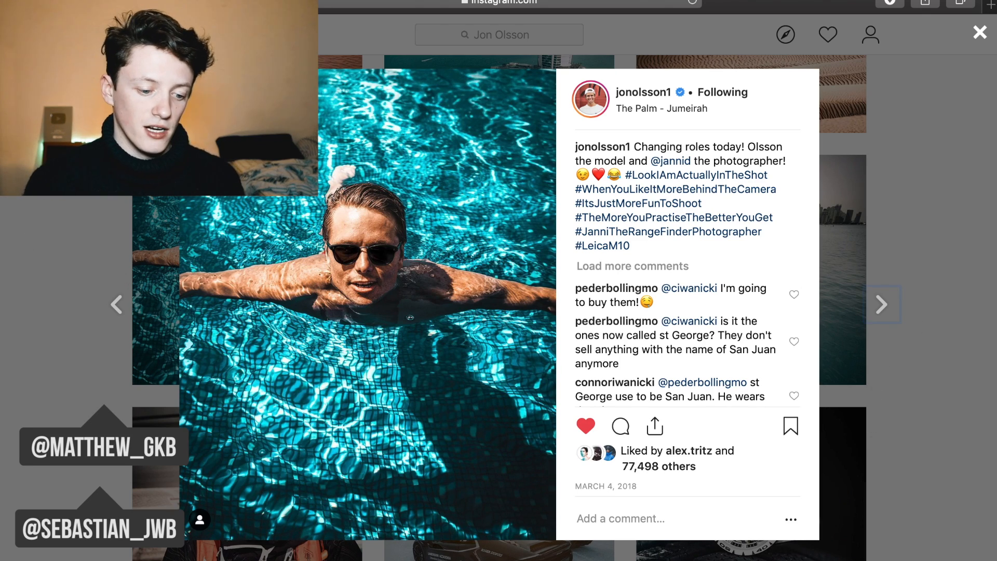
{"action": "left_click", "coordinate": [158, 345]}
{"action": "scroll", "coordinate": [179, 336], "scroll_direction": "up", "scroll_amount": 2}
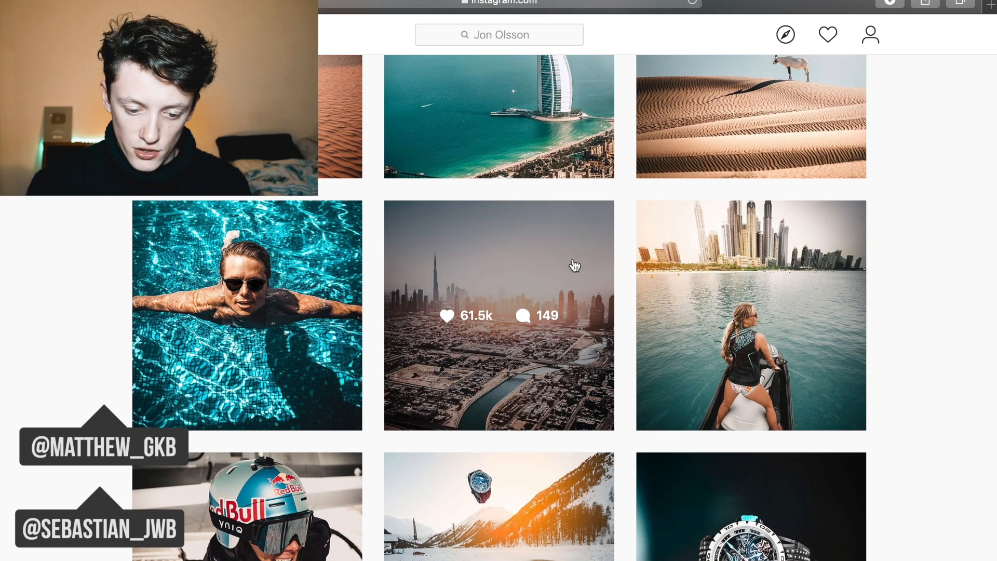
{"action": "scroll", "coordinate": [575, 266], "scroll_direction": "up", "scroll_amount": 3}
{"action": "left_click", "coordinate": [757, 304]}
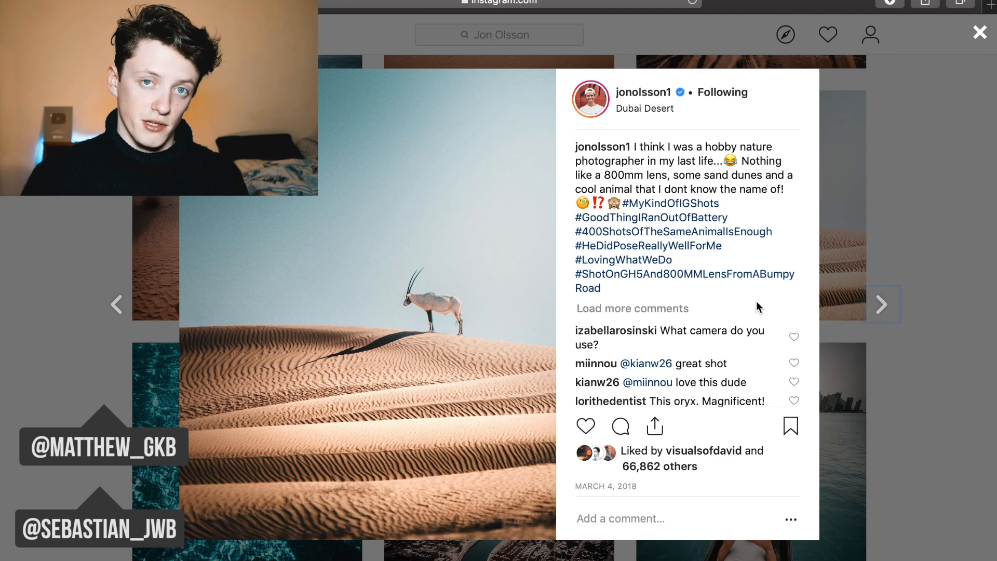
{"action": "left_click", "coordinate": [24, 404]}
{"action": "left_click", "coordinate": [201, 463]}
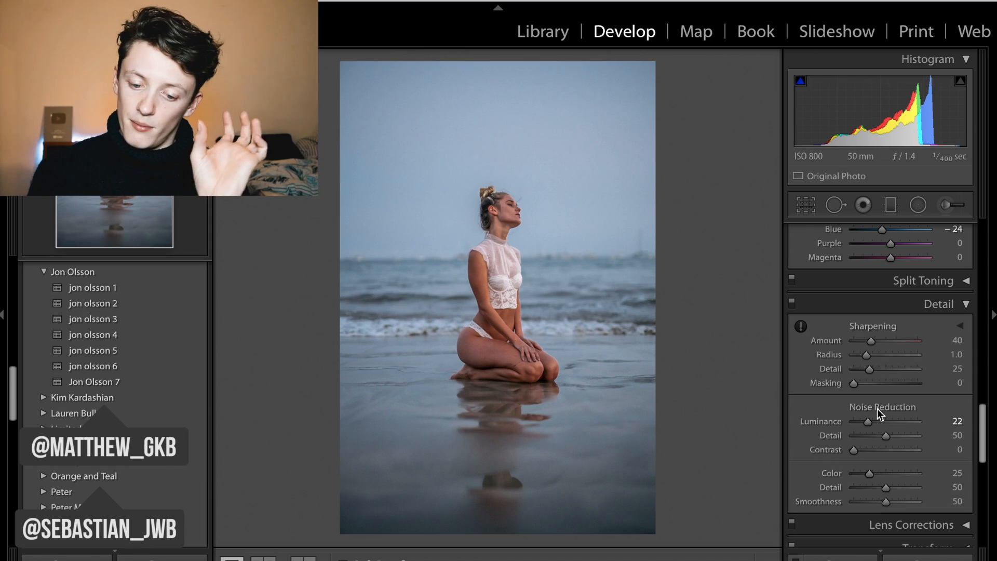
- Collapse the Detail settings, bring up Calibration and compare the portrait before and after the edits
{"action": "left_click", "coordinate": [899, 302]}
{"action": "scroll", "coordinate": [899, 369], "scroll_direction": "down", "scroll_amount": 2}
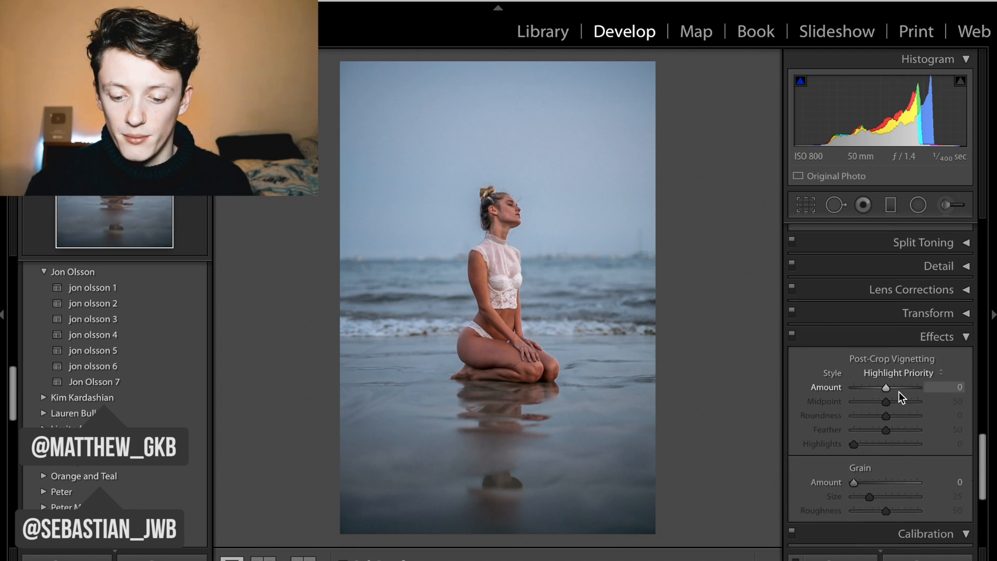
{"action": "scroll", "coordinate": [899, 392], "scroll_direction": "down", "scroll_amount": 5}
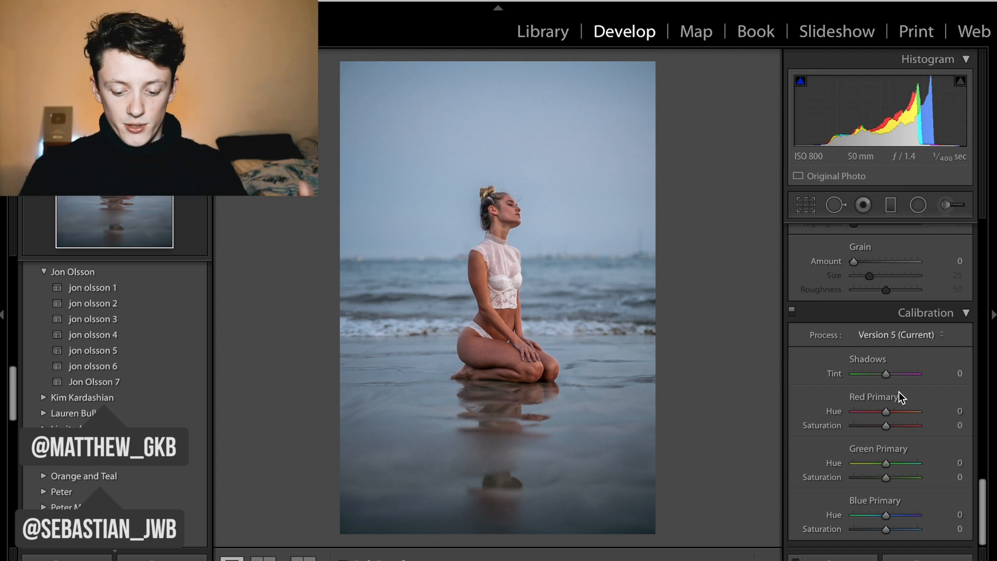
{"action": "key", "text": "backslash"}
{"action": "key", "text": "backslash"}
{"action": "key", "text": "backslash"}
{"action": "key", "text": "backslash"}
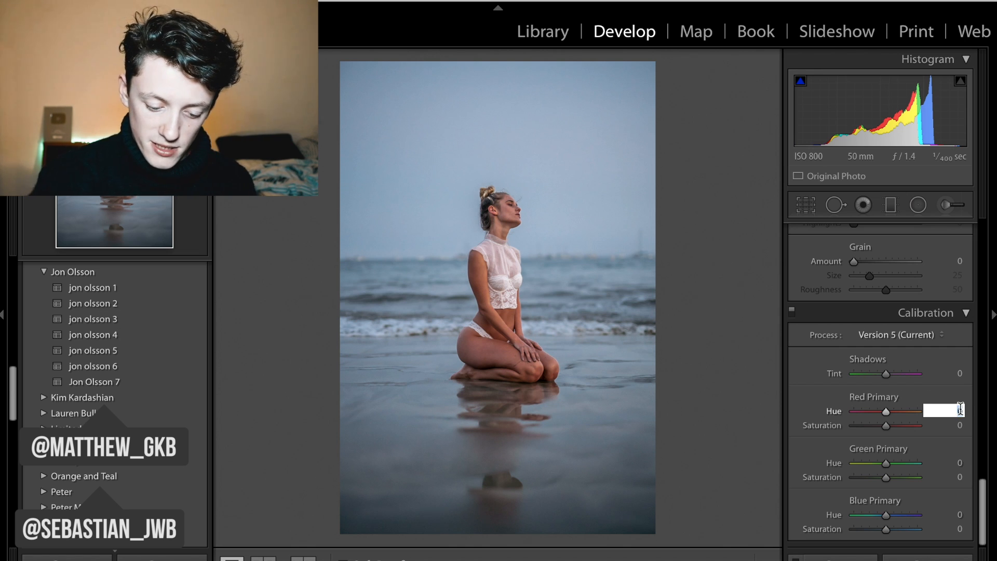
- In Calibration, set the Red Primary hue to +60 and the Blue Primary hue to -80
{"action": "key", "text": "Return"}
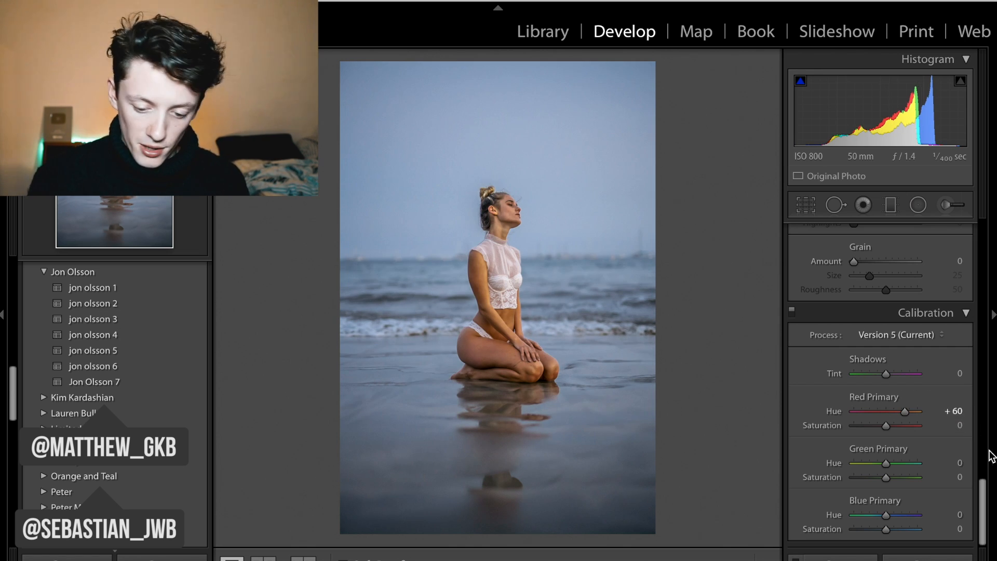
{"action": "type", "text": "-80"}
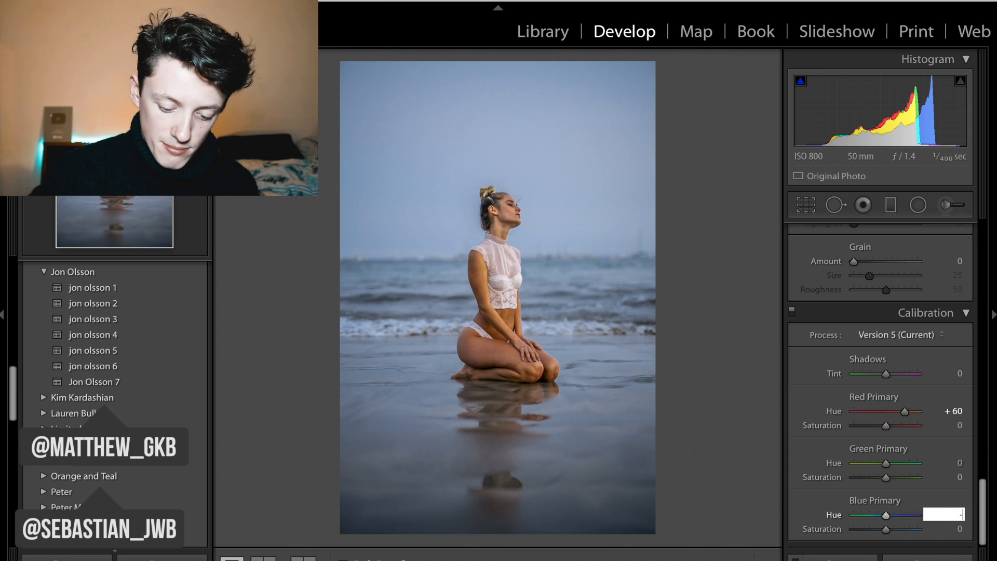
{"action": "key", "text": "Return"}
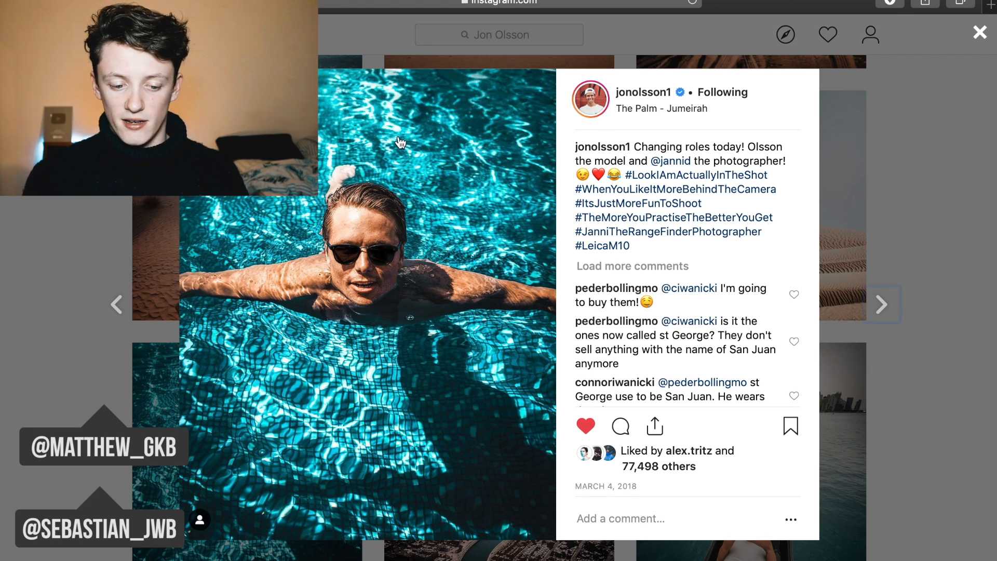
- Compare the portrait's teal tones in Lightroom with the swimming pool reference on Instagram
{"action": "key", "text": "super+Tab"}
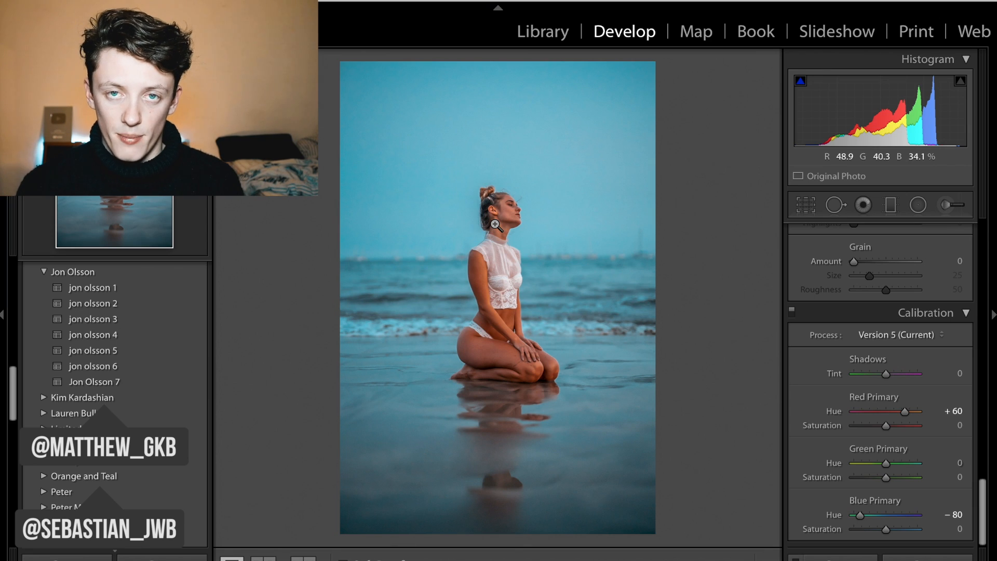
{"action": "scroll", "coordinate": [880, 323], "scroll_direction": "up", "scroll_amount": 5}
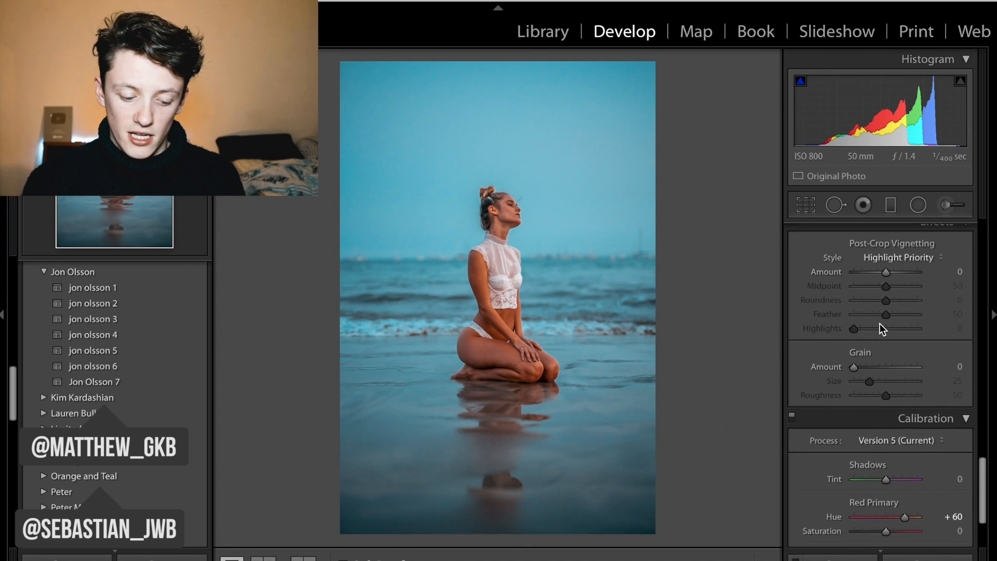
{"action": "key", "text": "super+Tab"}
{"action": "key", "text": "super+Tab"}
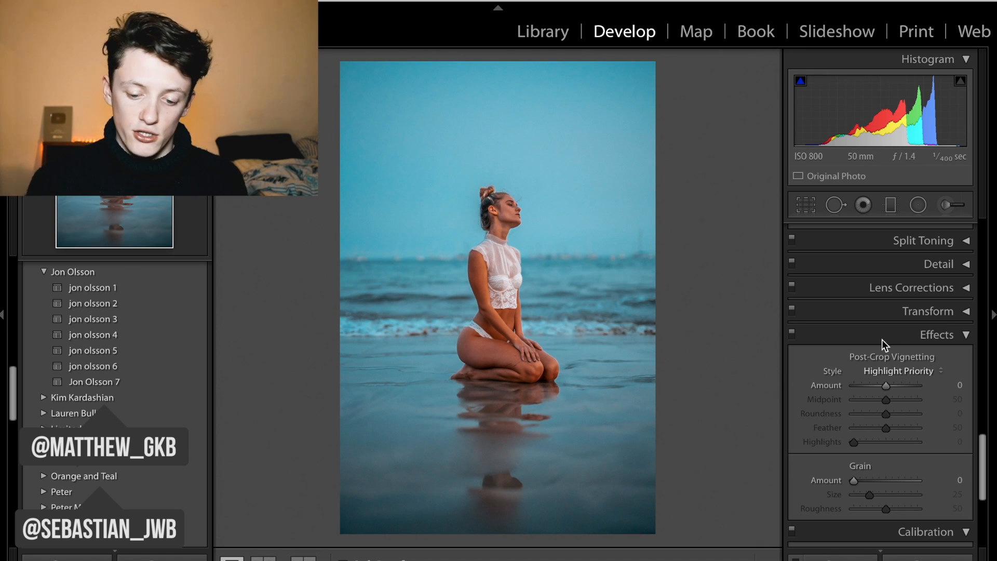
- Soften the teal tones with Aqua saturation at +10, Blue saturation at -12 and Aqua luminance at +47
{"action": "scroll", "coordinate": [924, 319], "scroll_direction": "up", "scroll_amount": 2}
{"action": "scroll", "coordinate": [942, 308], "scroll_direction": "up", "scroll_amount": 4}
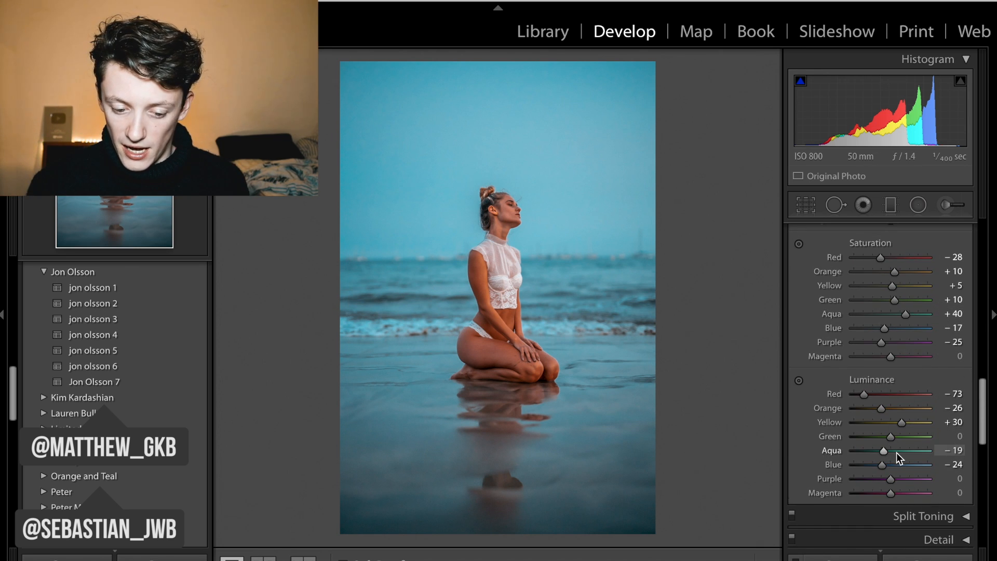
{"action": "mouse_move", "coordinate": [896, 452]}
{"action": "left_mouse_down"}
{"action": "mouse_move", "coordinate": [943, 457]}
{"action": "mouse_move", "coordinate": [900, 455]}
{"action": "left_mouse_up"}
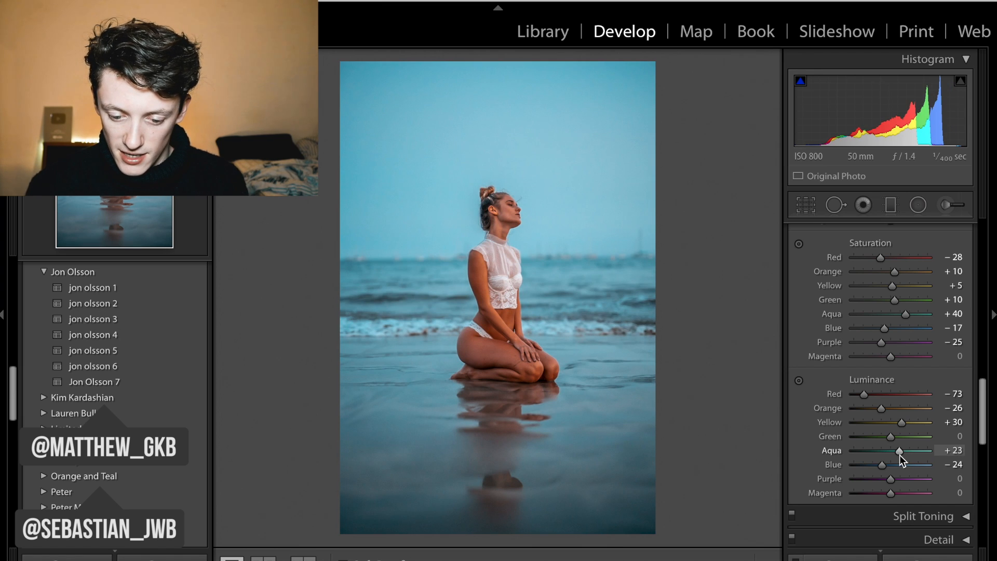
{"action": "mouse_move", "coordinate": [896, 315]}
{"action": "left_mouse_down"}
{"action": "mouse_move", "coordinate": [884, 313]}
{"action": "mouse_move", "coordinate": [878, 331]}
{"action": "mouse_move", "coordinate": [896, 316]}
{"action": "left_mouse_up"}
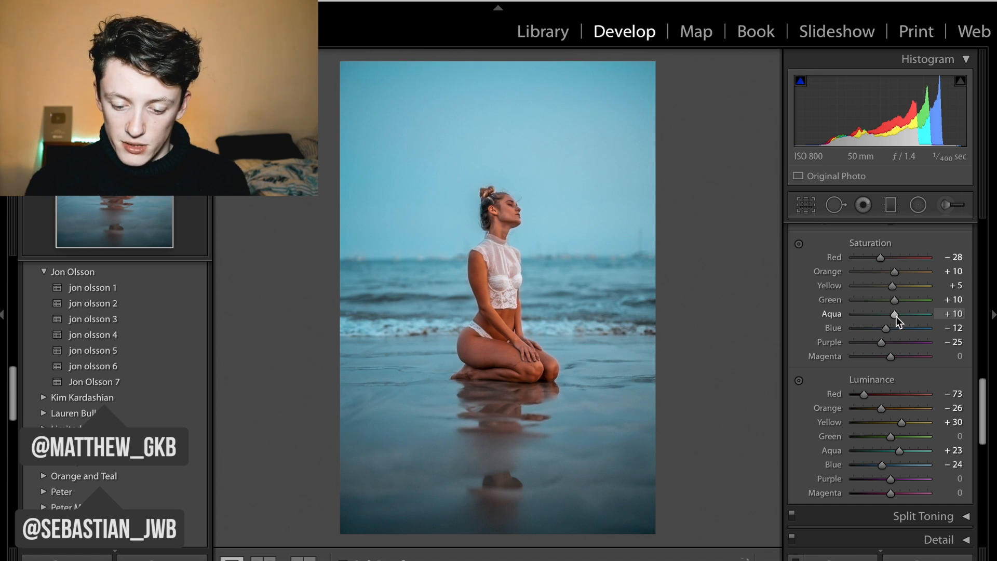
{"action": "left_click_drag", "start_coordinate": [899, 451], "coordinate": [909, 452]}
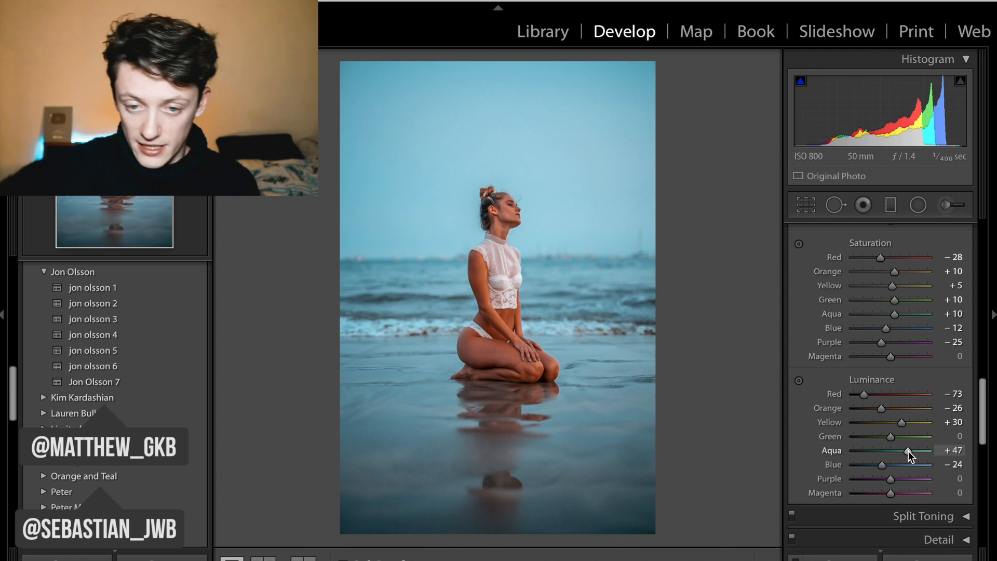
- Try a contrast of +23 on the portrait, compare before and after, and reset the contrast
{"action": "scroll", "coordinate": [909, 451], "scroll_direction": "up", "scroll_amount": 15}
{"action": "scroll", "coordinate": [908, 450], "scroll_direction": "down", "scroll_amount": 2}
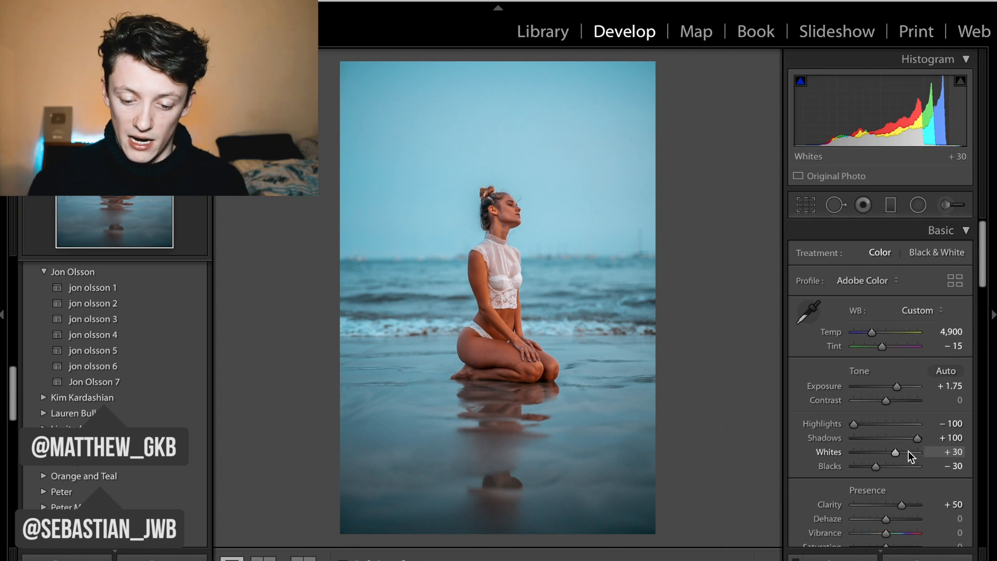
{"action": "left_click_drag", "start_coordinate": [896, 400], "coordinate": [893, 401]}
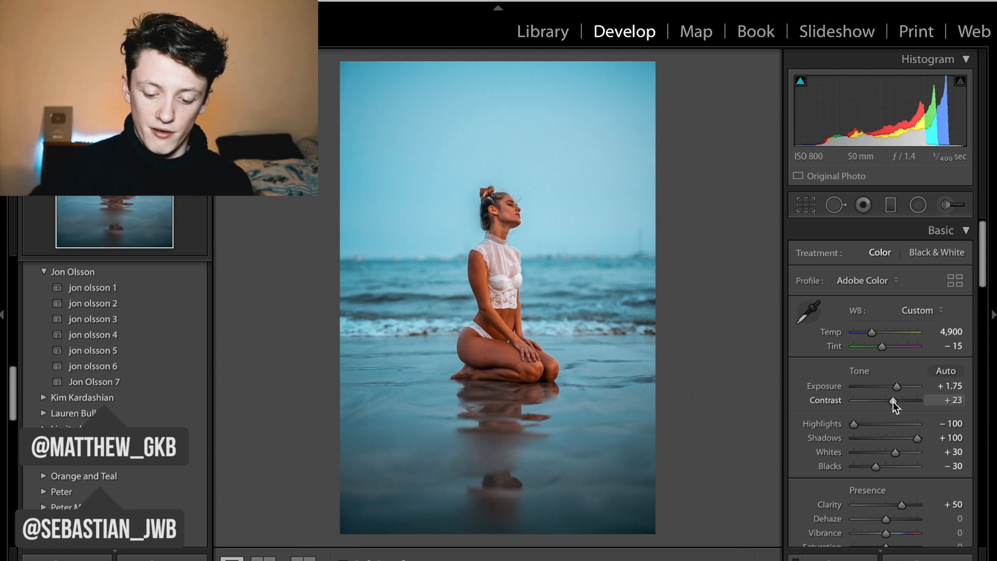
{"action": "key", "text": "backslash"}
{"action": "key", "text": "backslash"}
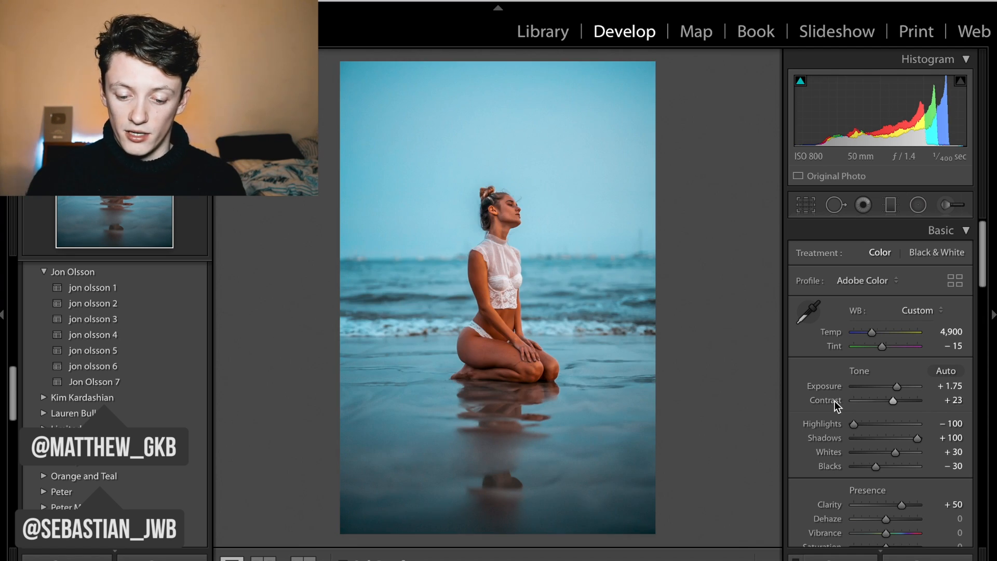
{"action": "double_click", "coordinate": [835, 404]}
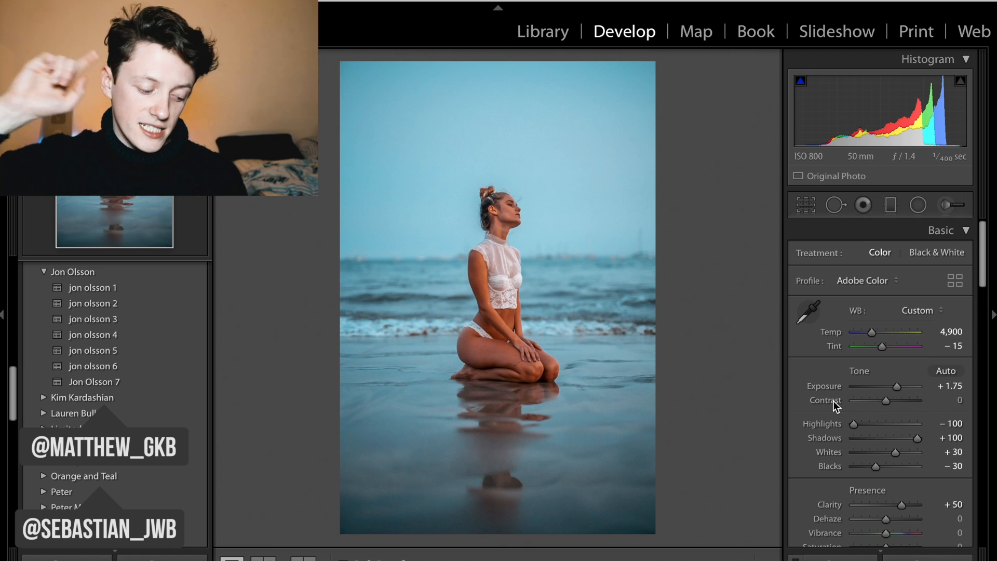
- Shape an S-curve on the RGB tone curve with a raised highlight point and a shadow point at about 23.1 / 22.7 %
{"action": "scroll", "coordinate": [833, 403], "scroll_direction": "down", "scroll_amount": 4}
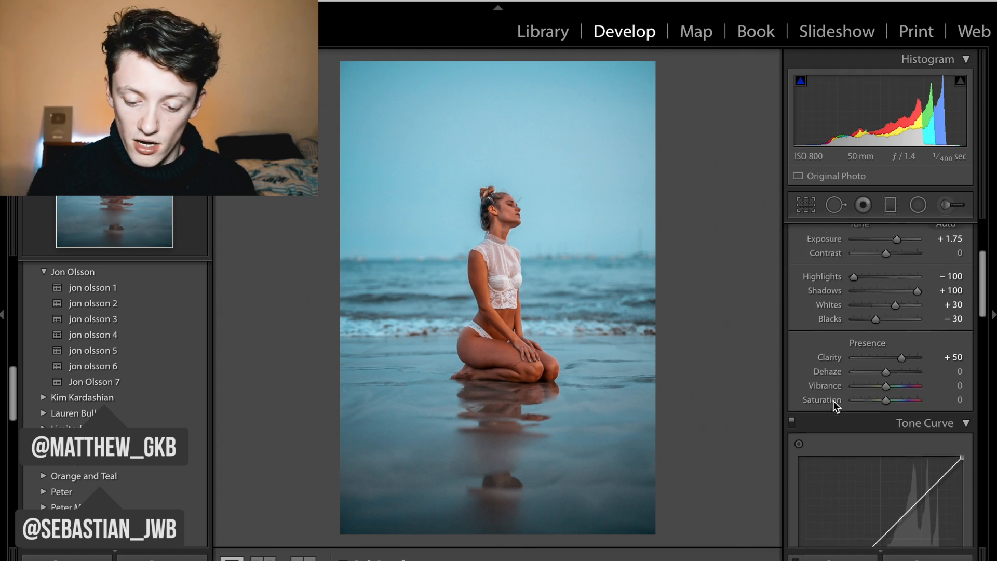
{"action": "scroll", "coordinate": [834, 401], "scroll_direction": "down", "scroll_amount": 4}
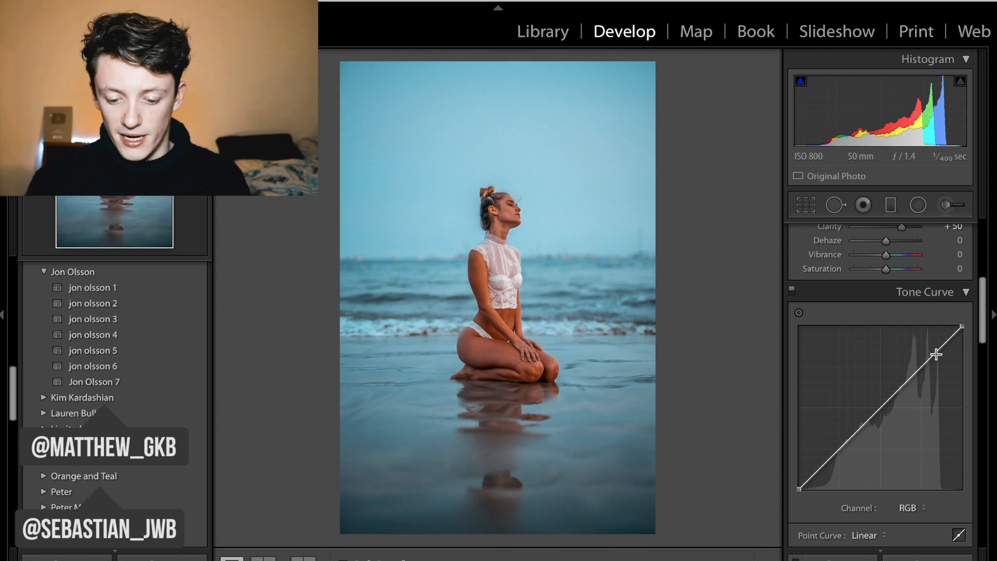
{"action": "left_click_drag", "start_coordinate": [930, 359], "coordinate": [929, 343]}
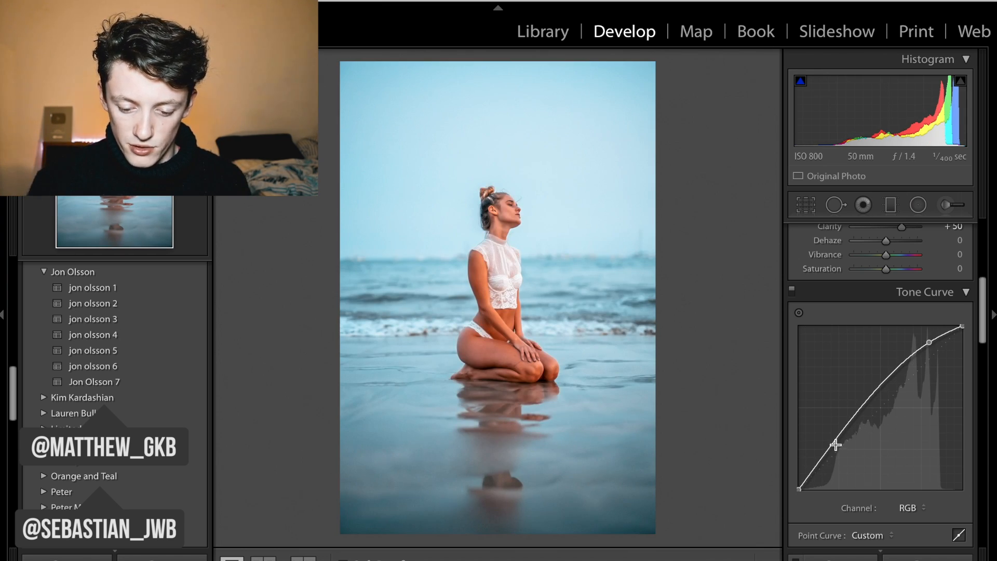
{"action": "left_click_drag", "start_coordinate": [836, 441], "coordinate": [836, 453]}
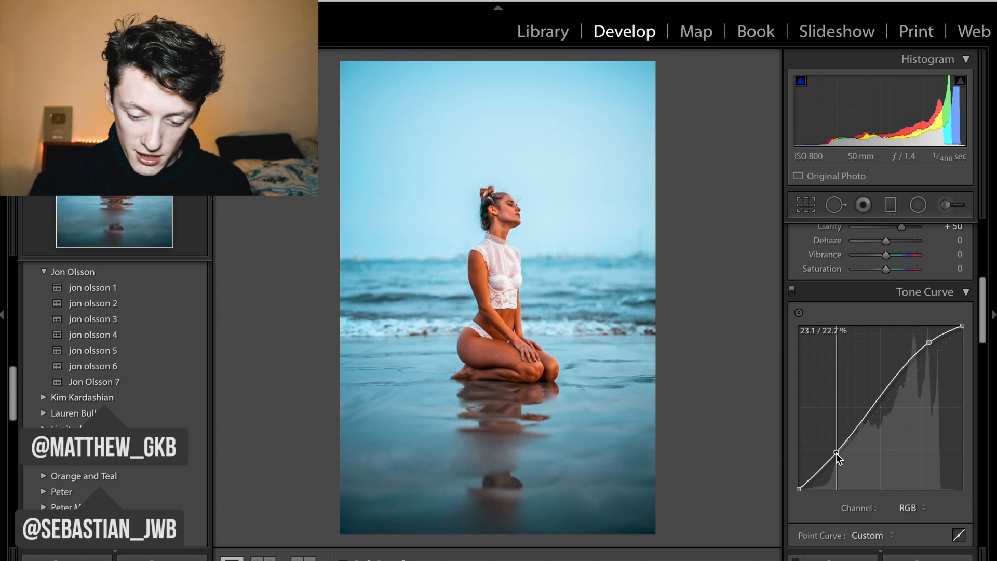
{"action": "mouse_move", "coordinate": [877, 539]}
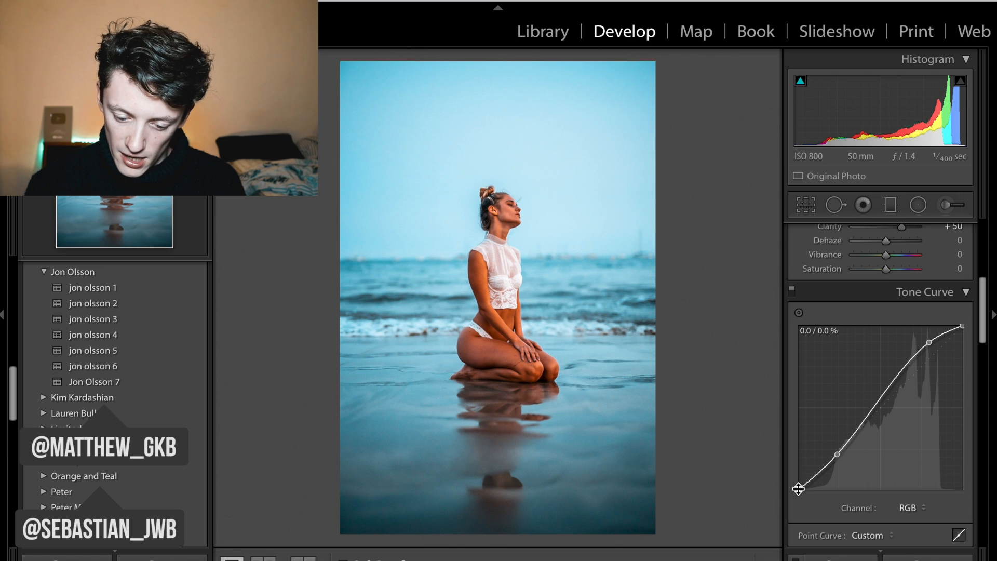
- Lift the RGB curve's black point, add a deep-shadow point at about 5.5 / 4.3 %, and compare before and after
{"action": "left_click_drag", "start_coordinate": [799, 488], "coordinate": [799, 481]}
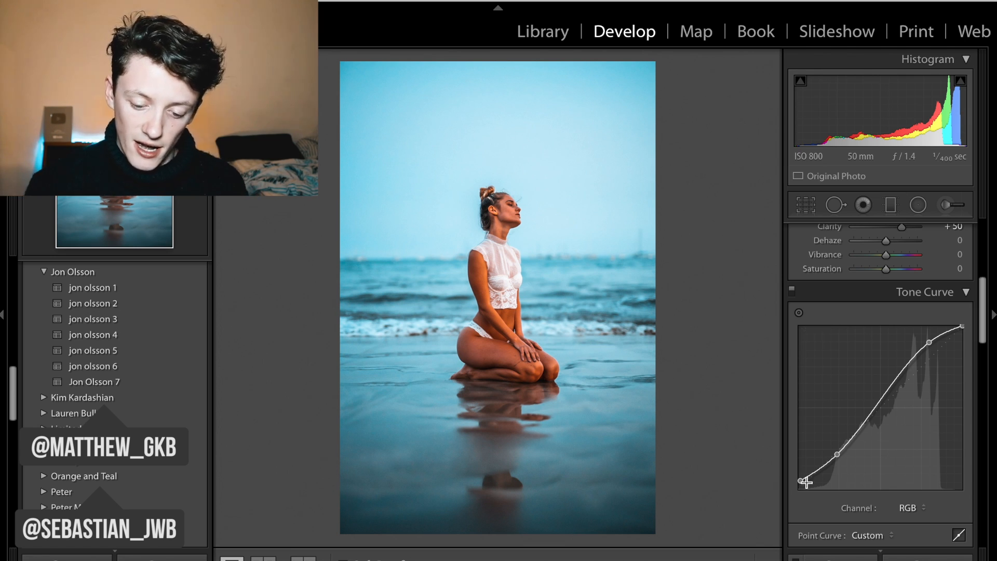
{"action": "left_click", "coordinate": [810, 477]}
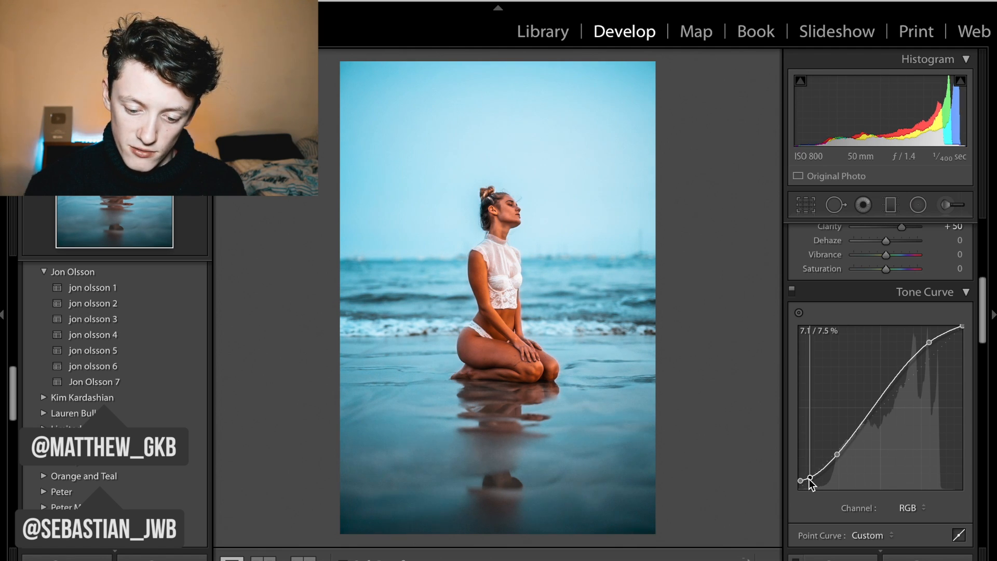
{"action": "left_click_drag", "start_coordinate": [810, 479], "coordinate": [805, 483]}
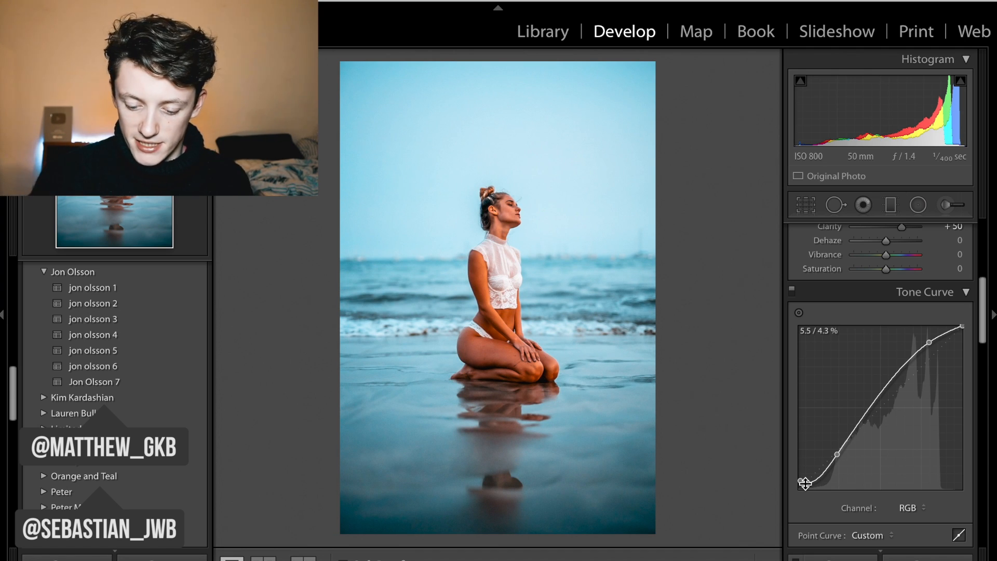
{"action": "key", "text": "backslash"}
{"action": "key", "text": "backslash"}
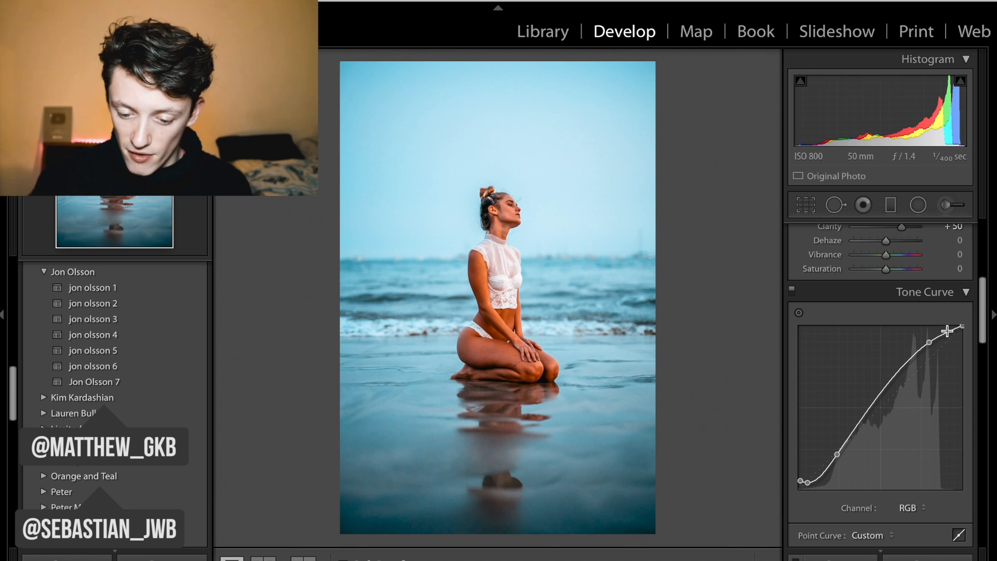
- Refine the upper RGB curve with extra highlight and midtone points, including one at about 76.1 / 87.5 %, and collapse the Tone Curve settings
{"action": "left_click_drag", "start_coordinate": [946, 329], "coordinate": [923, 347]}
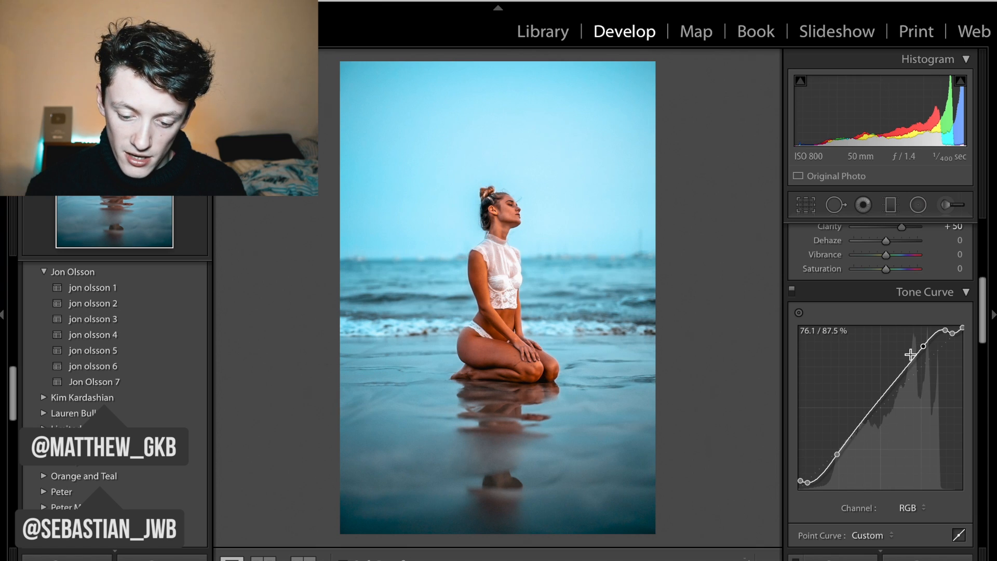
{"action": "left_click", "coordinate": [904, 367]}
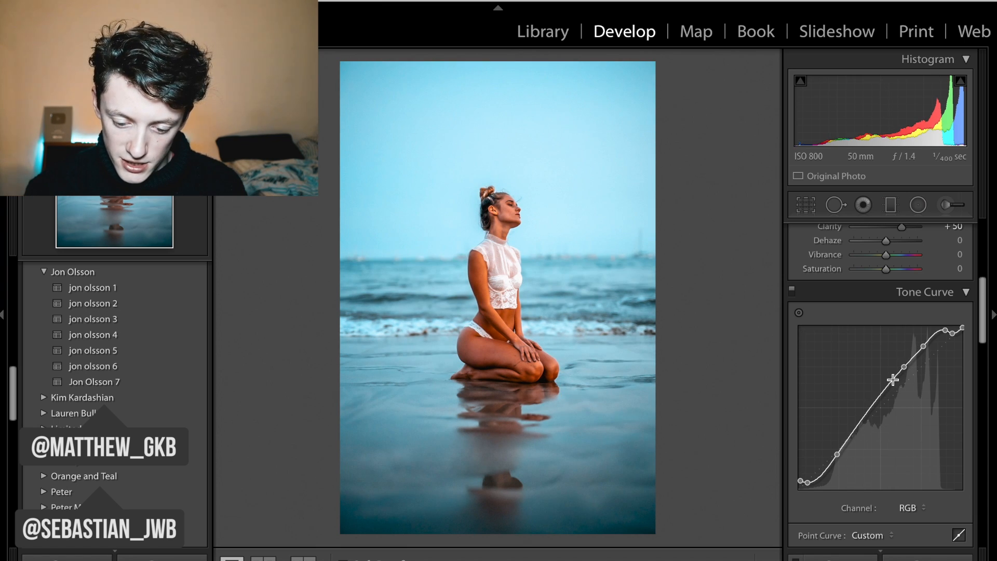
{"action": "left_click", "coordinate": [879, 400]}
{"action": "left_click_drag", "start_coordinate": [879, 401], "coordinate": [877, 400]}
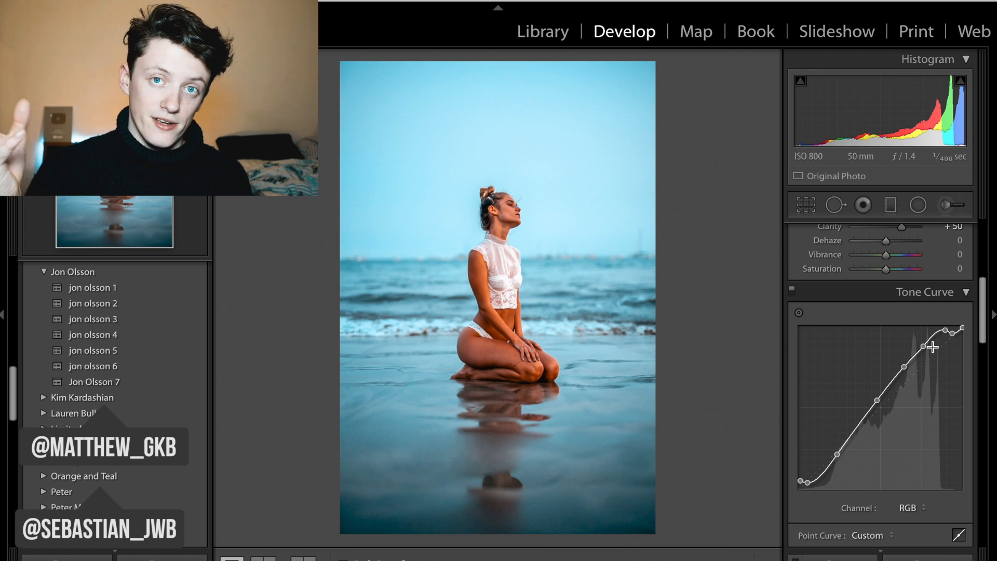
{"action": "left_click", "coordinate": [939, 291]}
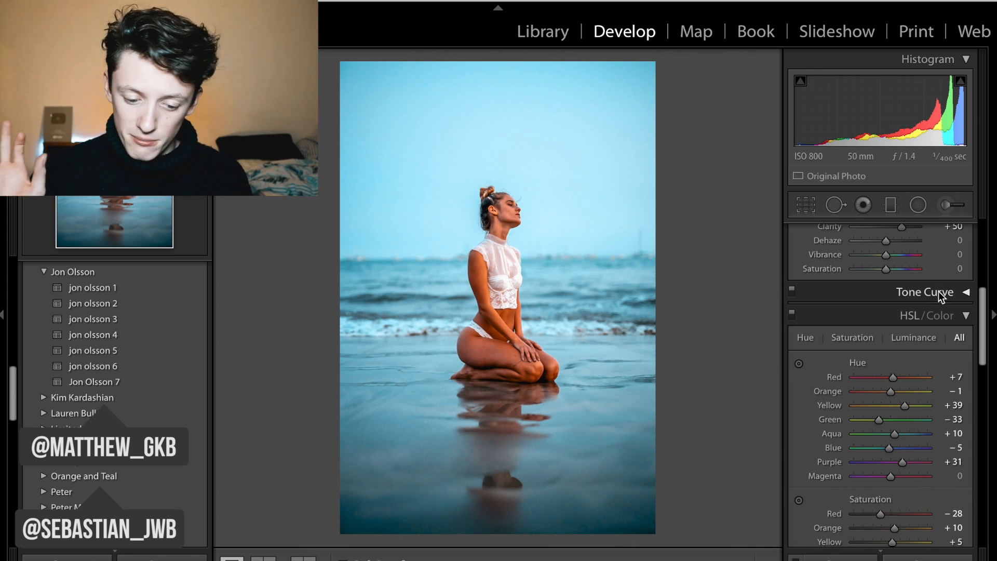
{"action": "left_click", "coordinate": [889, 209]}
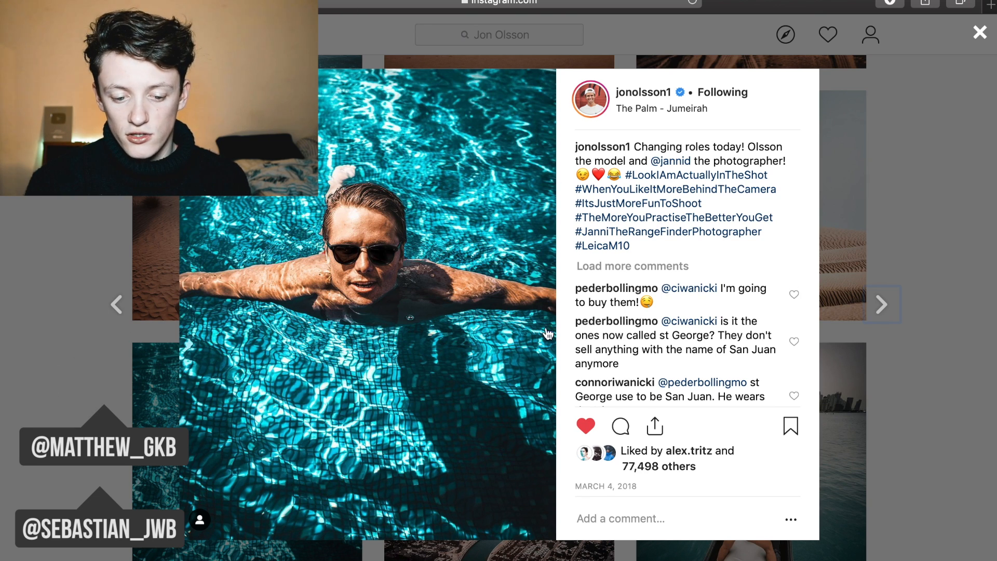
- Look through Jon Olsson's pool photos on Instagram as a colour reference, and switch back to Lightroom
{"action": "left_click", "coordinate": [74, 205]}
{"action": "scroll", "coordinate": [83, 206], "scroll_direction": "up", "scroll_amount": 3}
{"action": "left_click", "coordinate": [169, 218]}
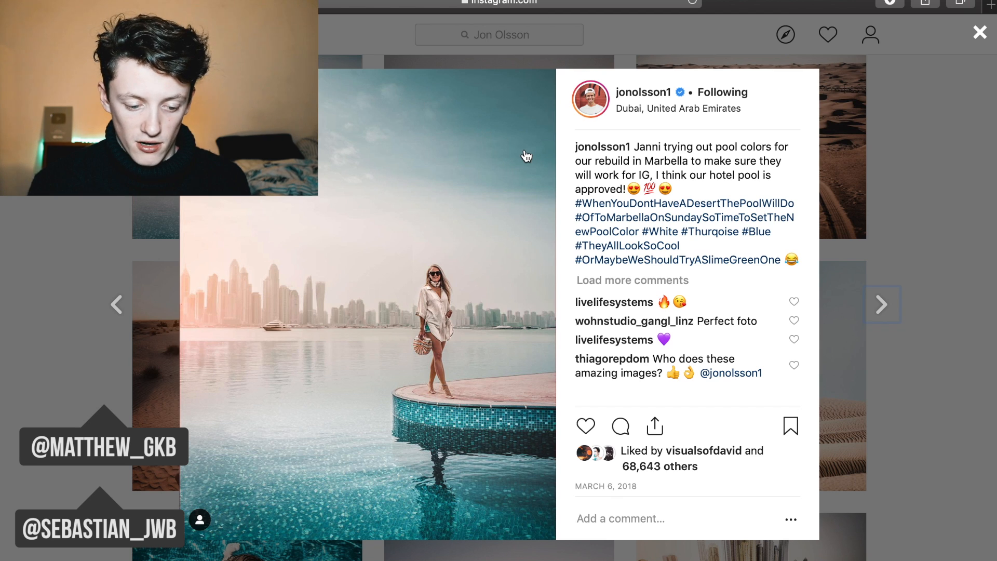
{"action": "key", "text": "super+Tab"}
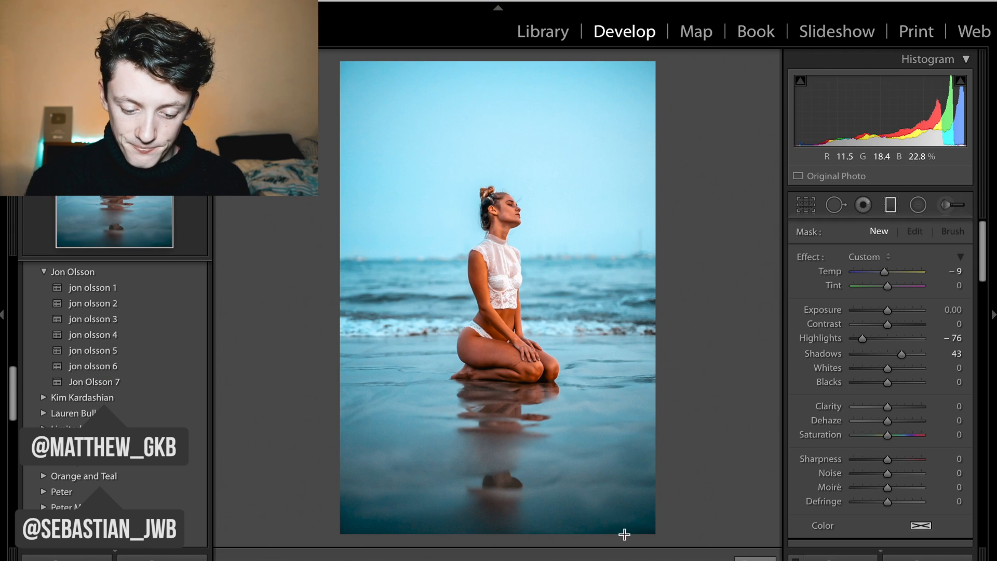
- Add a slanted graduated filter over the photo's lower reflection, reset its effects, and set exposure −0.43, highlights −63, shadows 29 and saturation 38
{"action": "left_click_drag", "start_coordinate": [630, 542], "coordinate": [590, 390]}
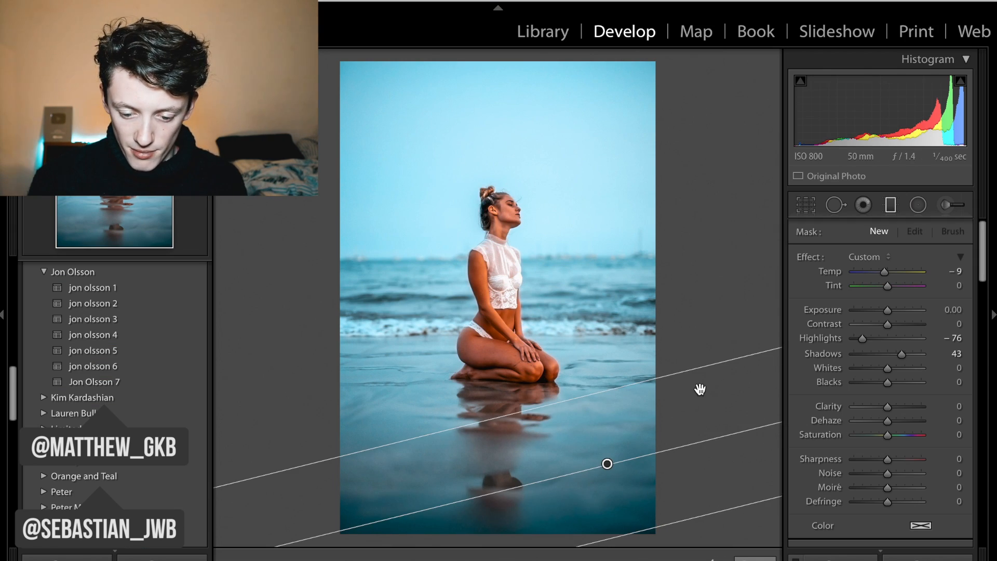
{"action": "double_click", "coordinate": [809, 256]}
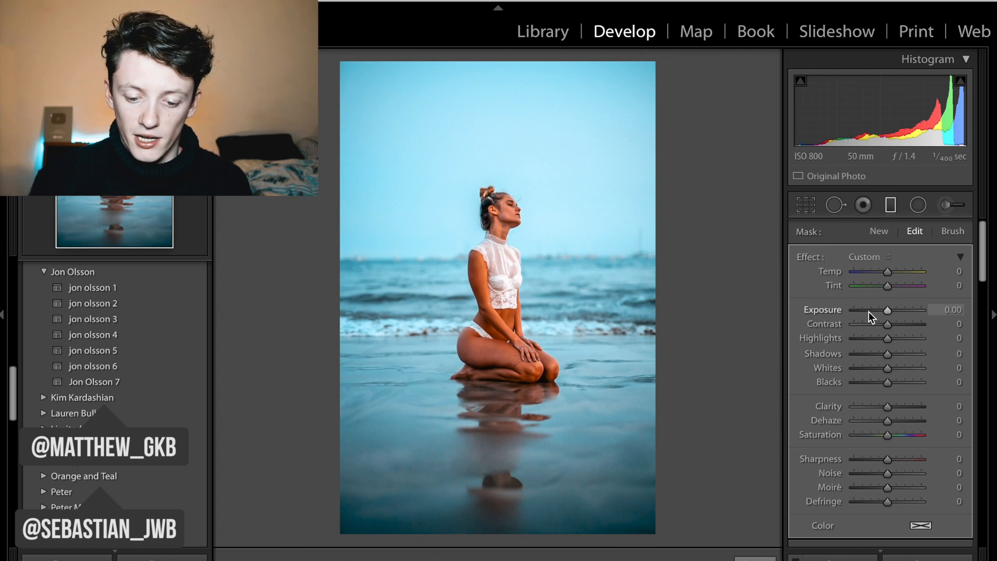
{"action": "left_click_drag", "start_coordinate": [868, 311], "coordinate": [884, 309]}
{"action": "left_click", "coordinate": [897, 355]}
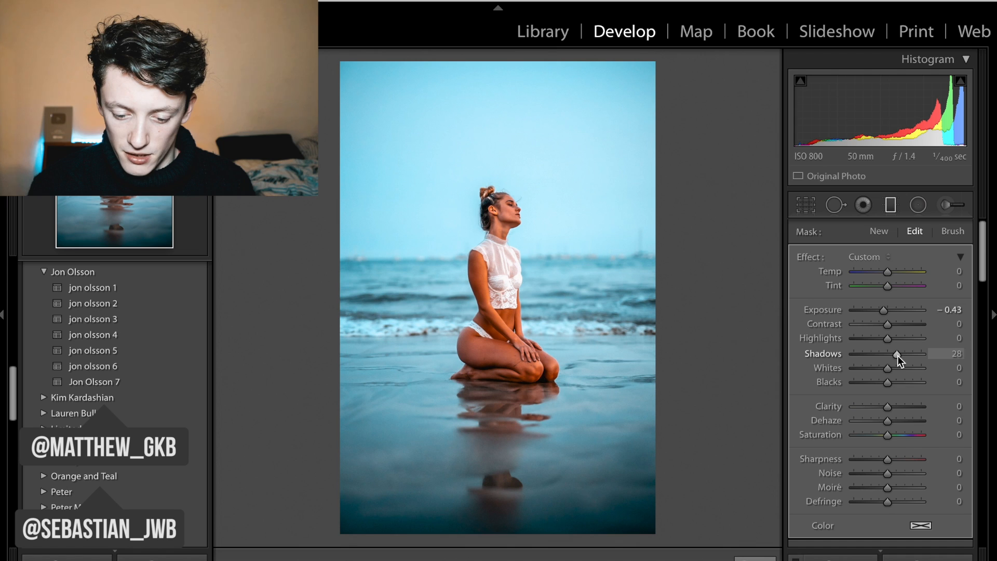
{"action": "left_click", "coordinate": [865, 339]}
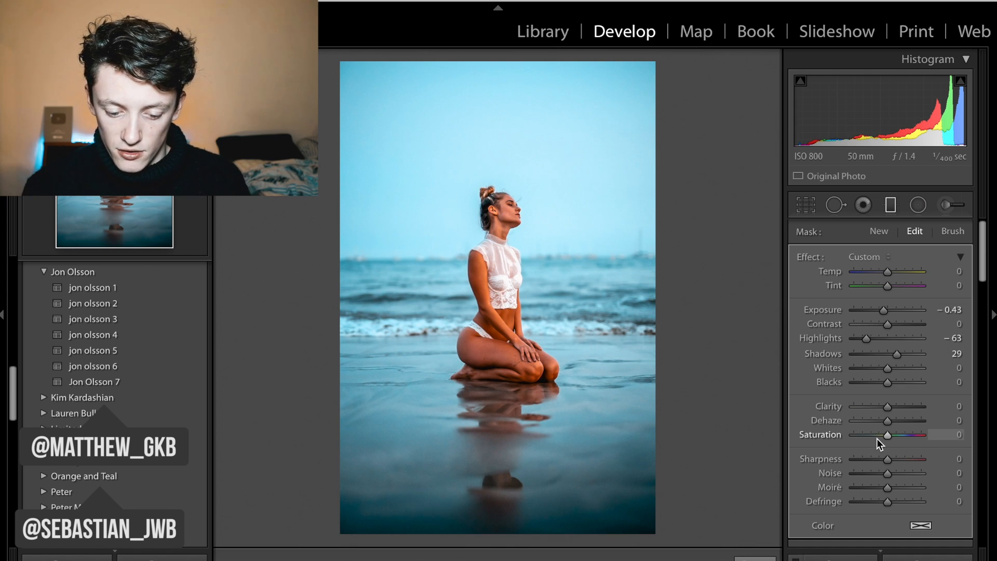
{"action": "left_click_drag", "start_coordinate": [877, 437], "coordinate": [902, 443]}
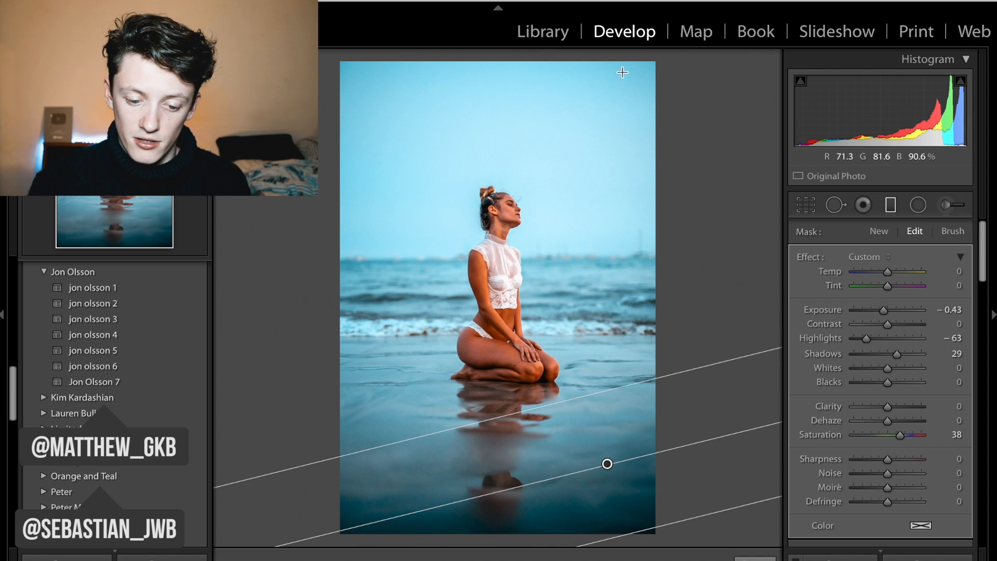
- Add a slanted graduated filter across the upper sky with saturation −8 and exposure −0.97, and compare the photo before and after
{"action": "left_click_drag", "start_coordinate": [629, 63], "coordinate": [604, 221]}
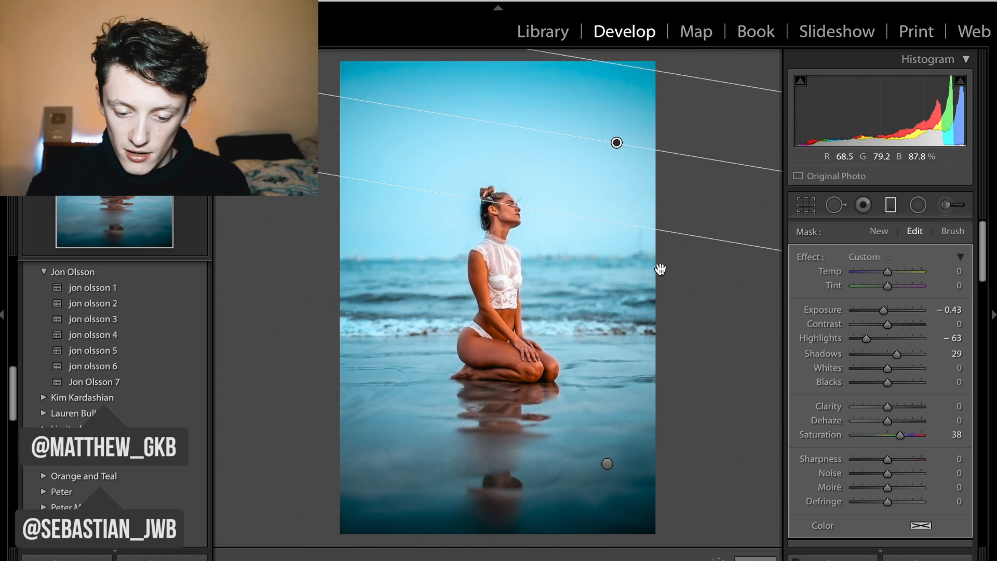
{"action": "left_click", "coordinate": [873, 436]}
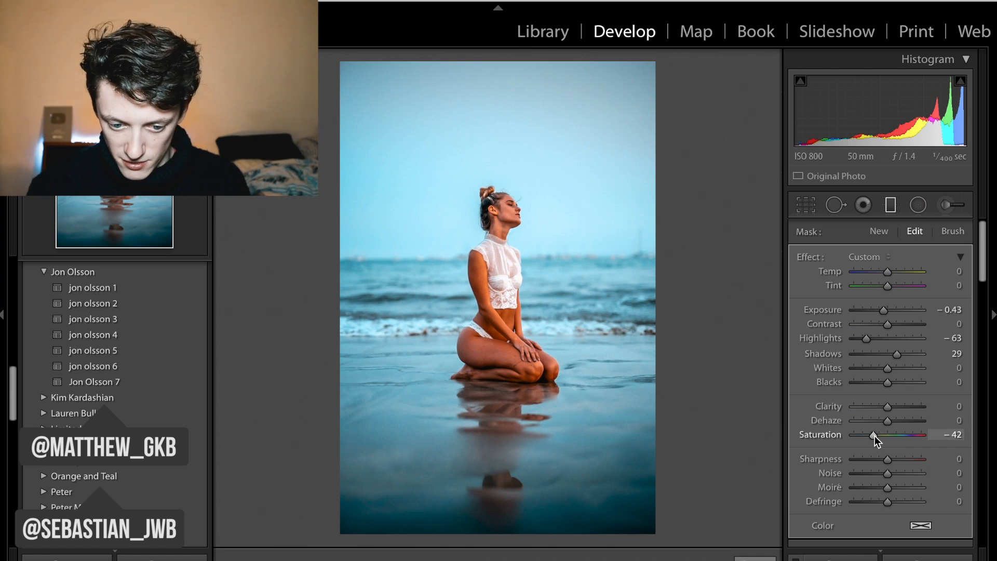
{"action": "left_click_drag", "start_coordinate": [875, 436], "coordinate": [885, 435]}
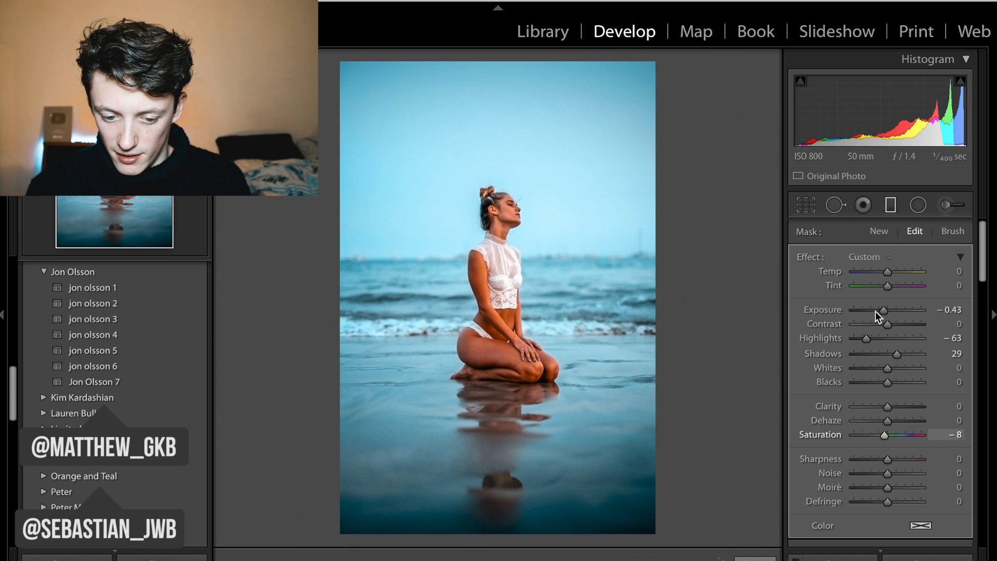
{"action": "left_click_drag", "start_coordinate": [874, 311], "coordinate": [880, 310]}
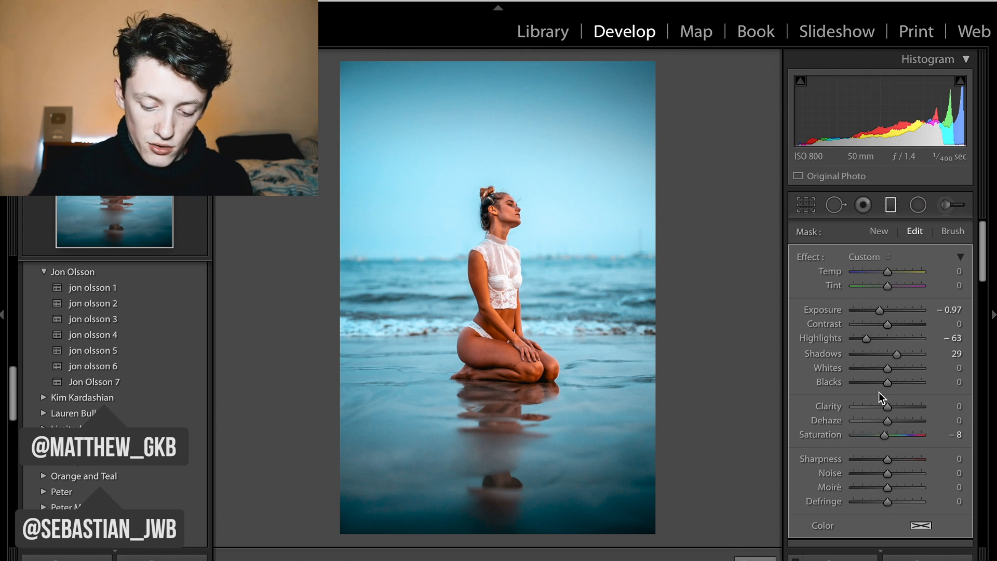
{"action": "key", "text": "backslash"}
{"action": "key", "text": "backslash"}
{"action": "key", "text": "backslash"}
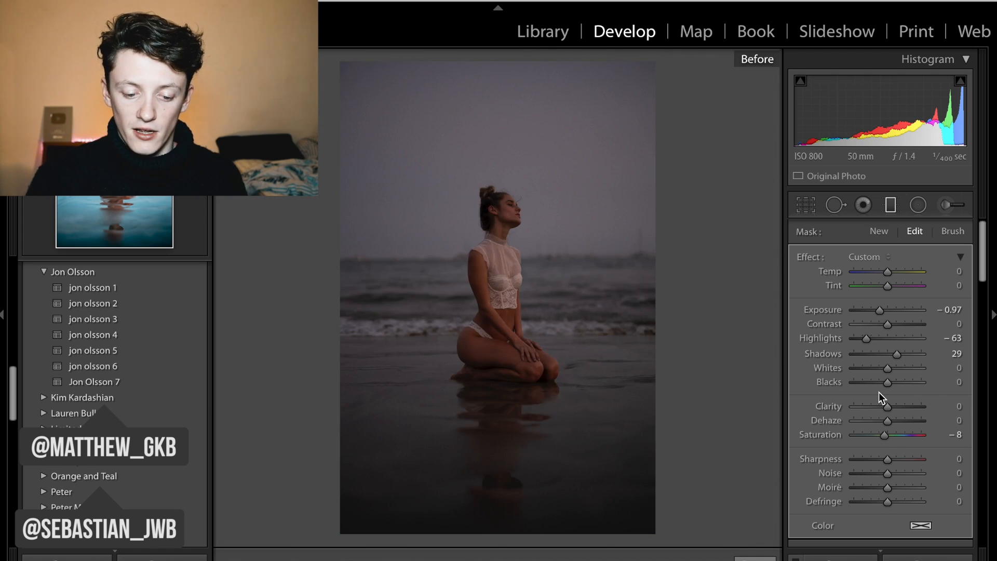